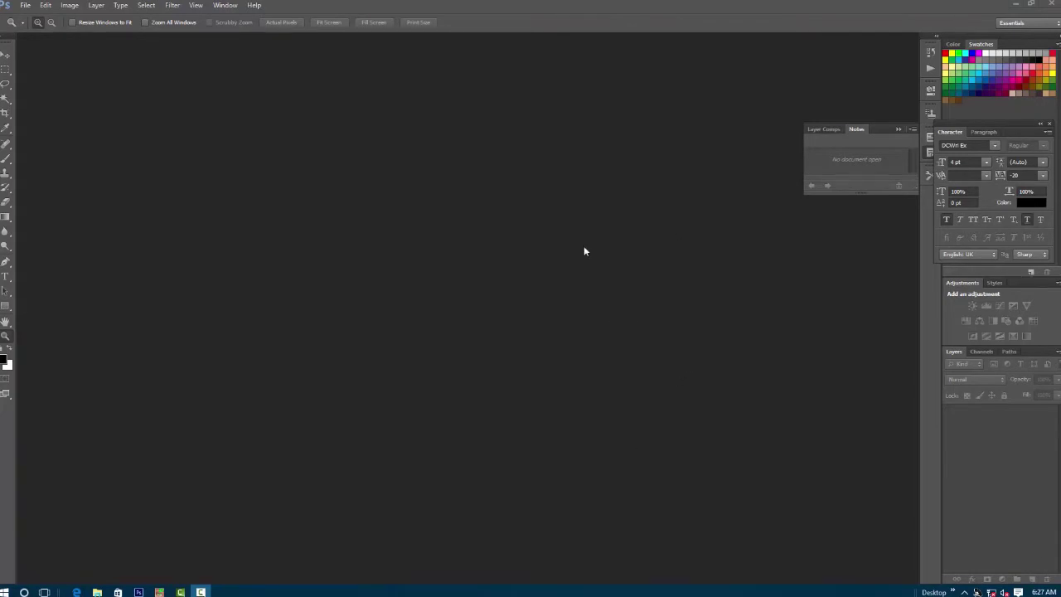
# - Open the pink flower photo DSC01105AA and view it in full-screen mode
pyautogui.hotkey('ctrl', 'o')
pyautogui.click(644, 276)
pyautogui.doubleClick(644, 277)
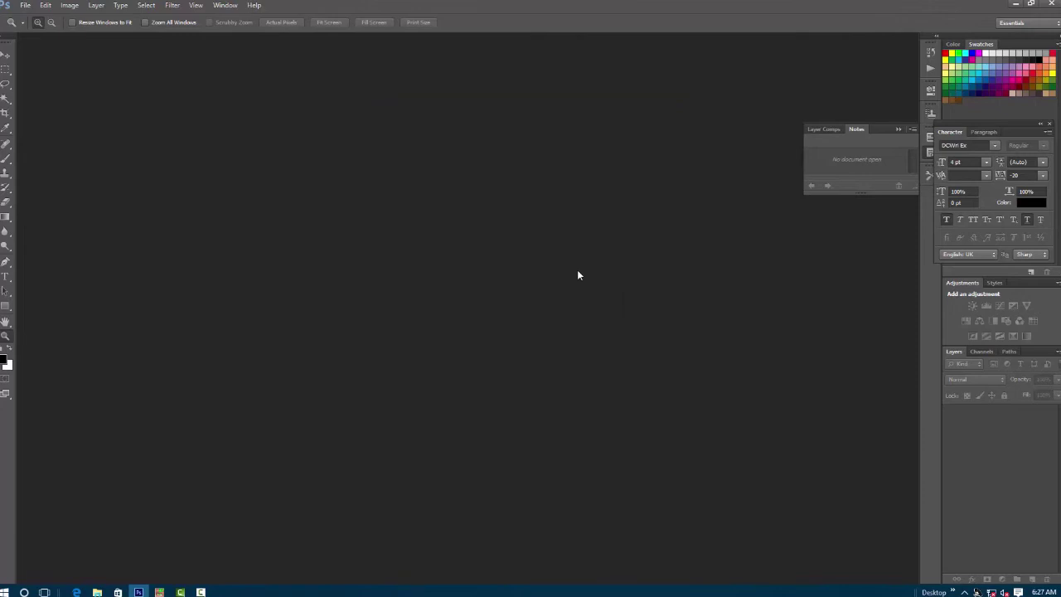
pyautogui.press('f')
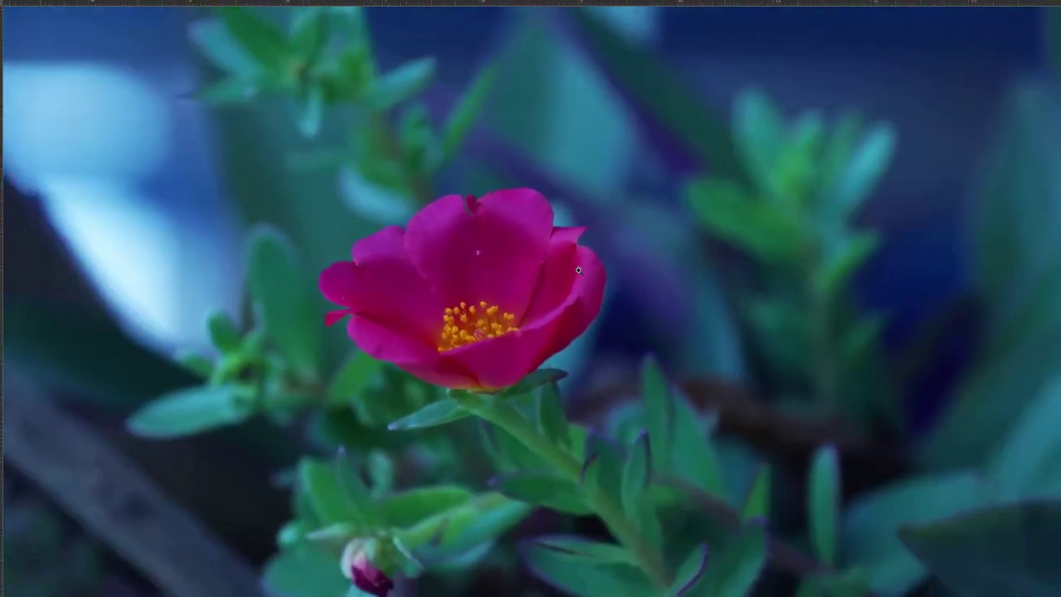
# - Copy the photo to Layer 1, delete the Background, and add a black-filled Layer 2
pyautogui.press('f')
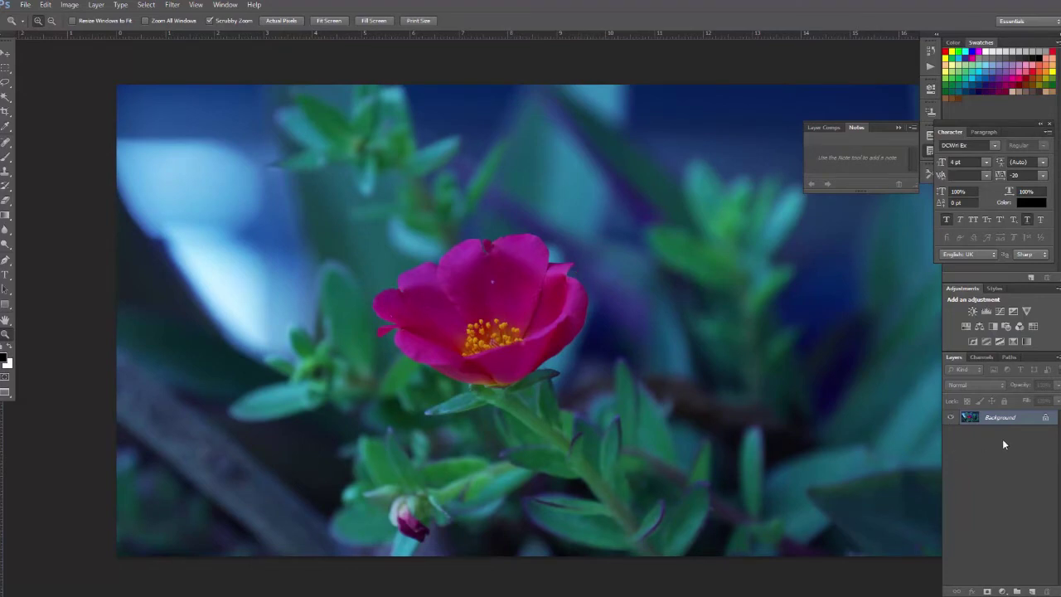
pyautogui.hotkey('ctrl', 'shift', 'j')
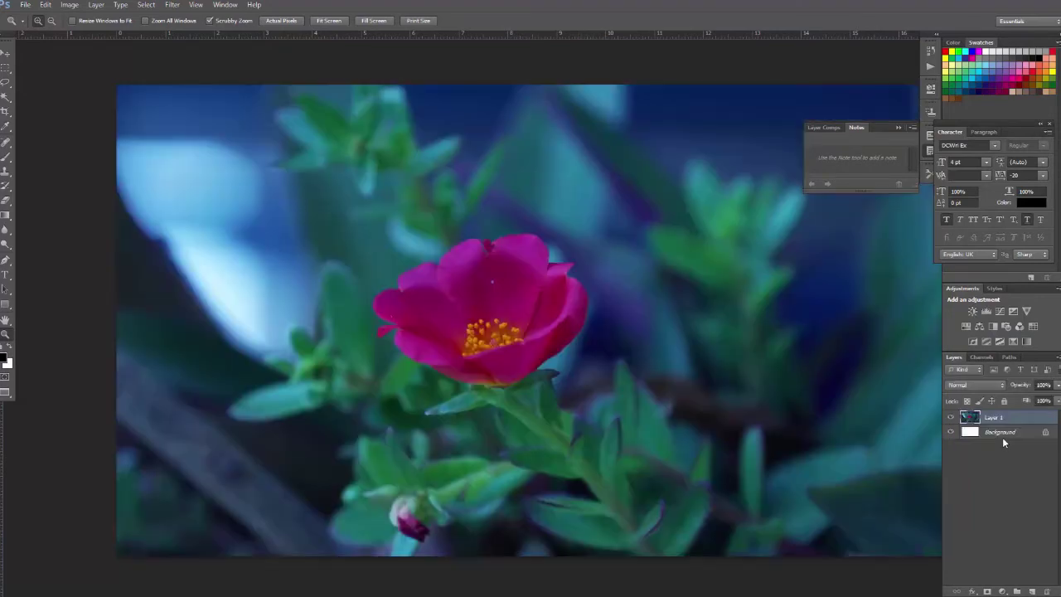
pyautogui.click(1002, 437)
pyautogui.click(1046, 591)
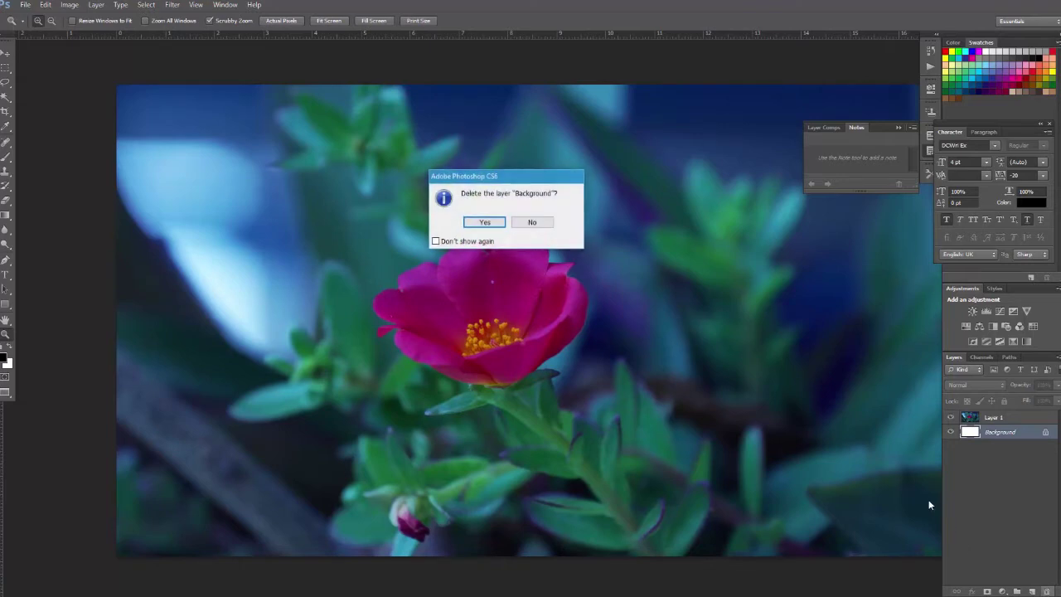
pyautogui.press('Return')
pyautogui.click(1032, 591)
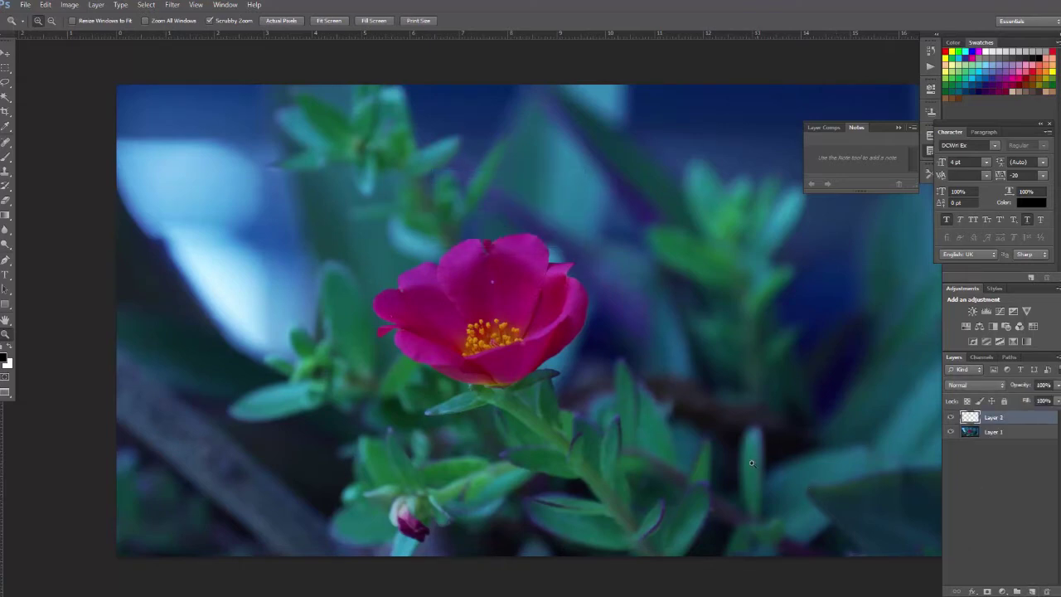
pyautogui.hotkey('alt', 'BackSpace')
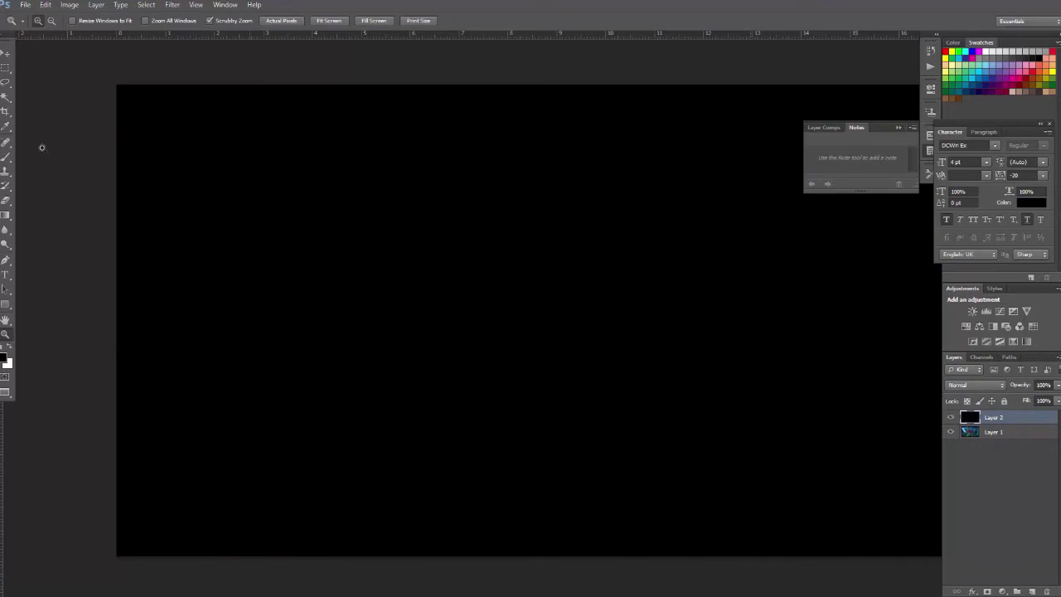
# - Apply Add Noise at 80%, Gaussian and Monochromatic, to the black Layer 2
pyautogui.click(178, 7)
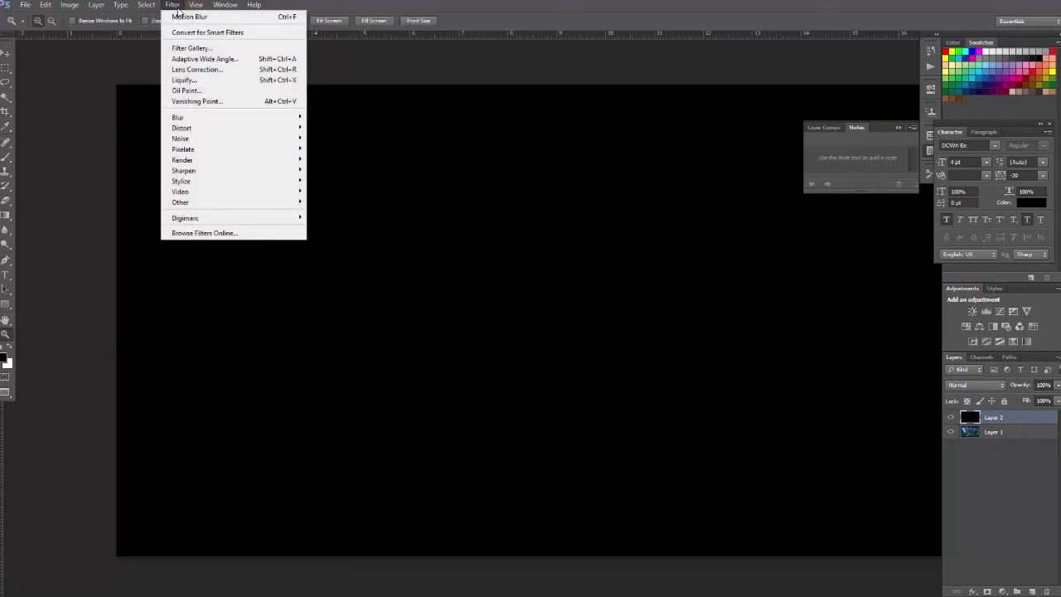
pyautogui.moveTo(181, 138)
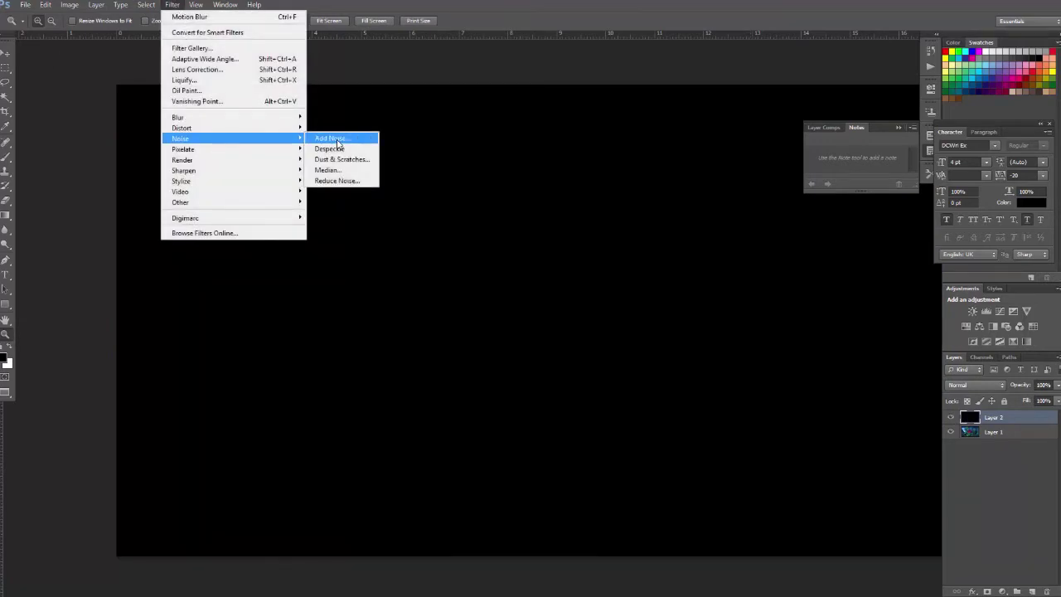
pyautogui.click(338, 139)
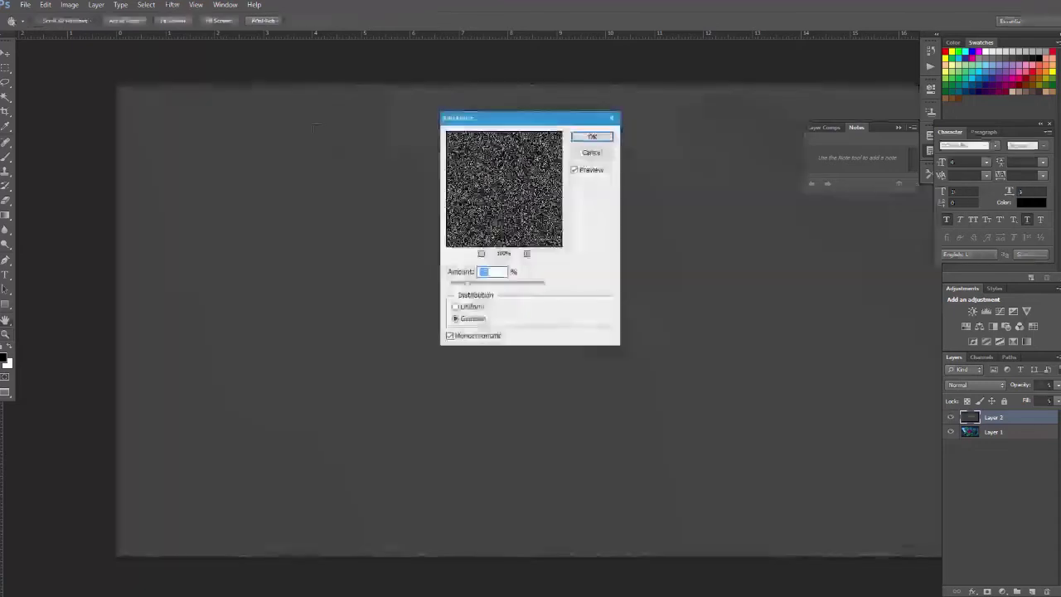
pyautogui.write('80')
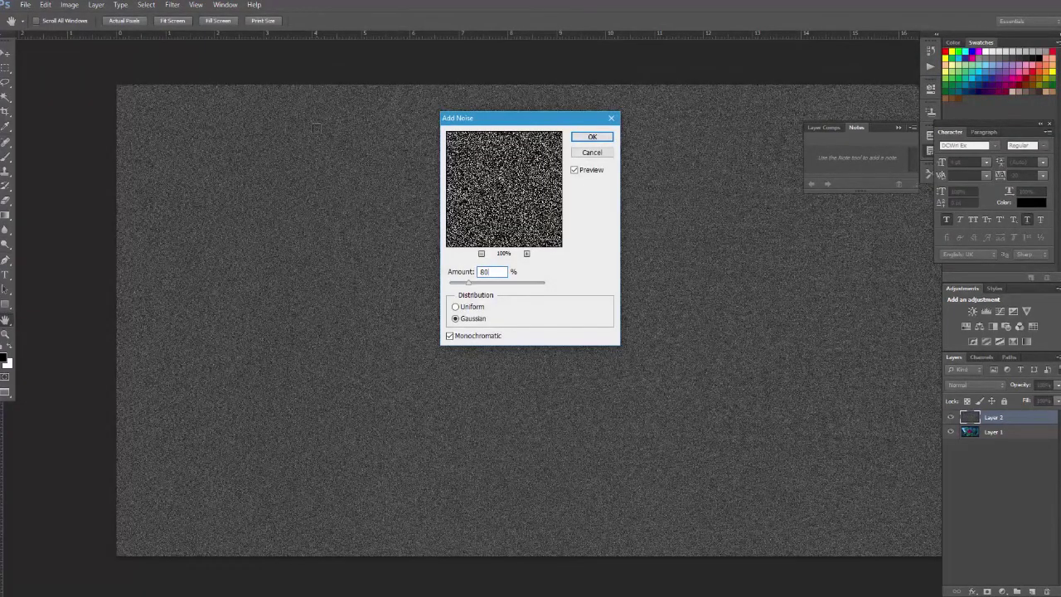
pyautogui.press('Return')
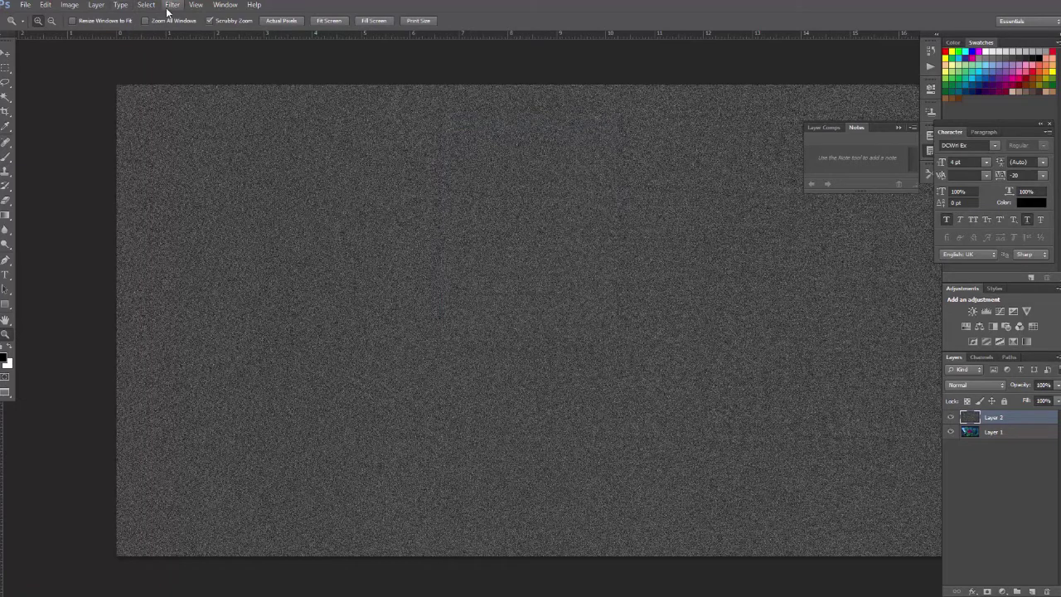
# - Apply a Gaussian Blur with a 2-pixel radius to the noise on Layer 2
pyautogui.click(168, 6)
pyautogui.moveTo(179, 117)
pyautogui.click(339, 198)
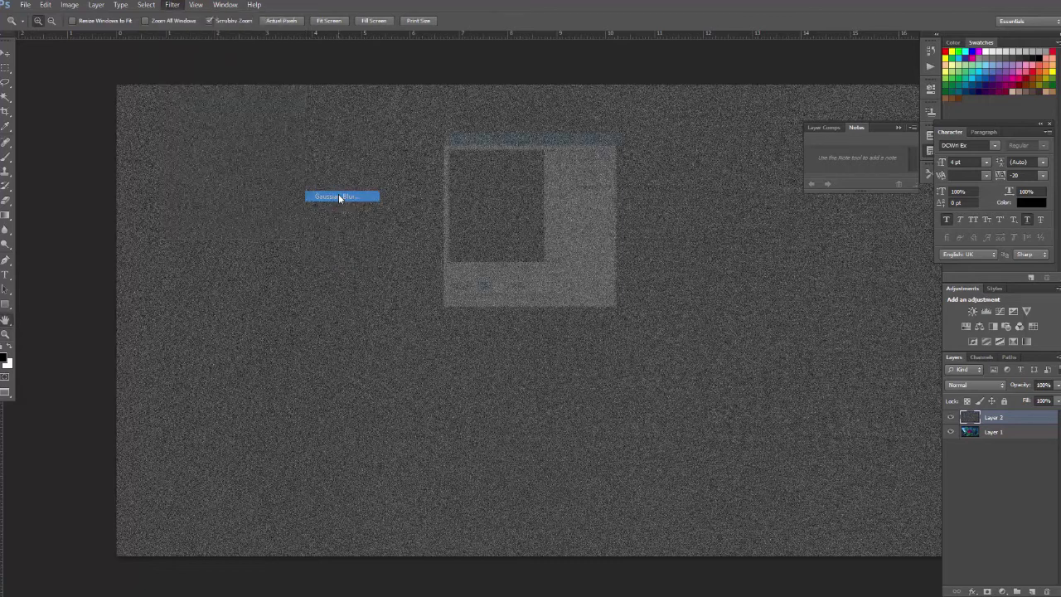
pyautogui.write('2')
pyautogui.click(592, 153)
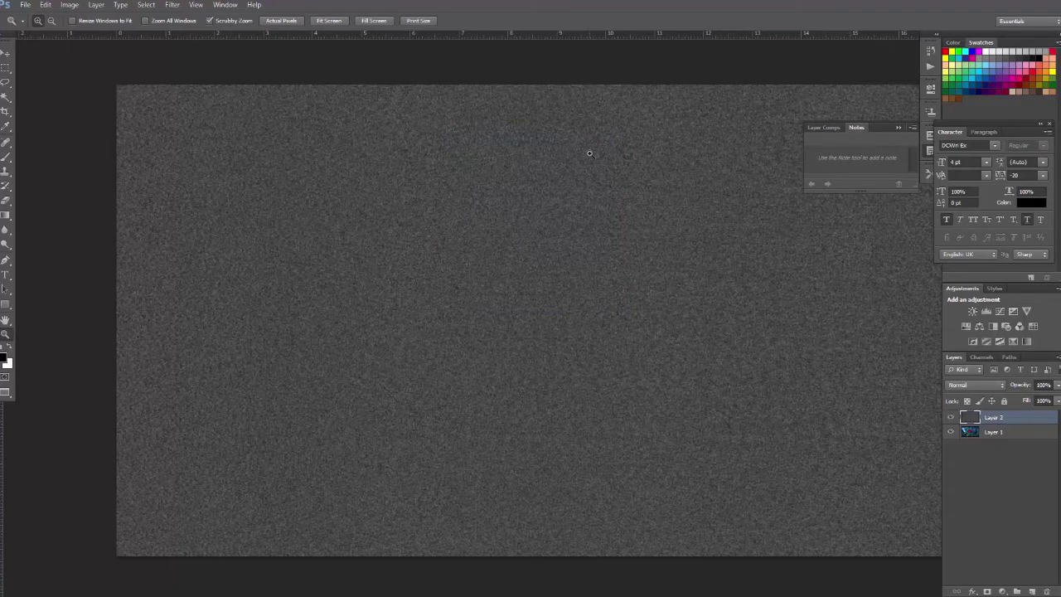
pyautogui.click(172, 5)
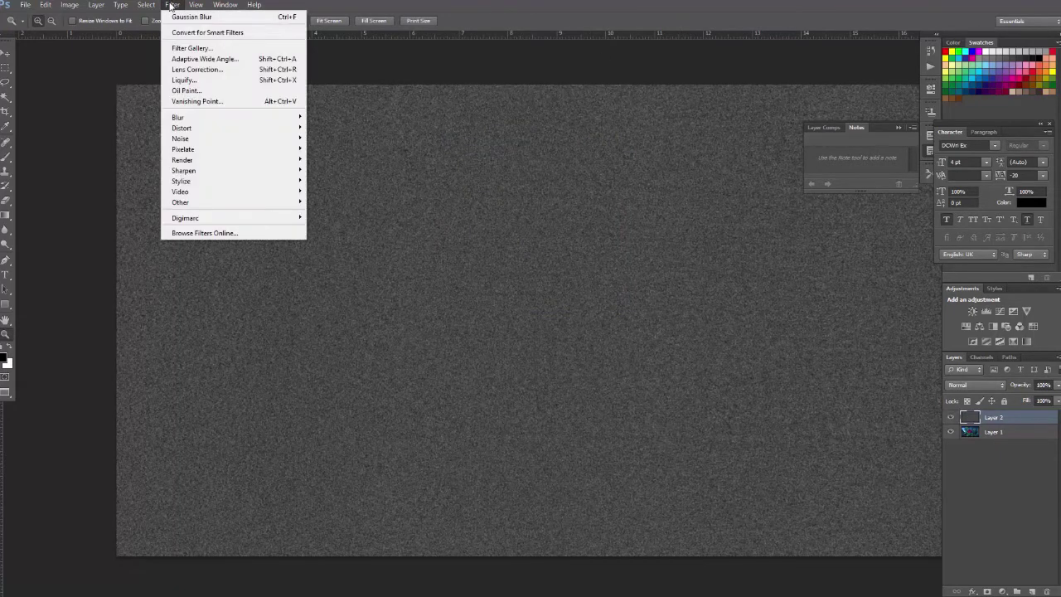
pyautogui.moveTo(233, 117)
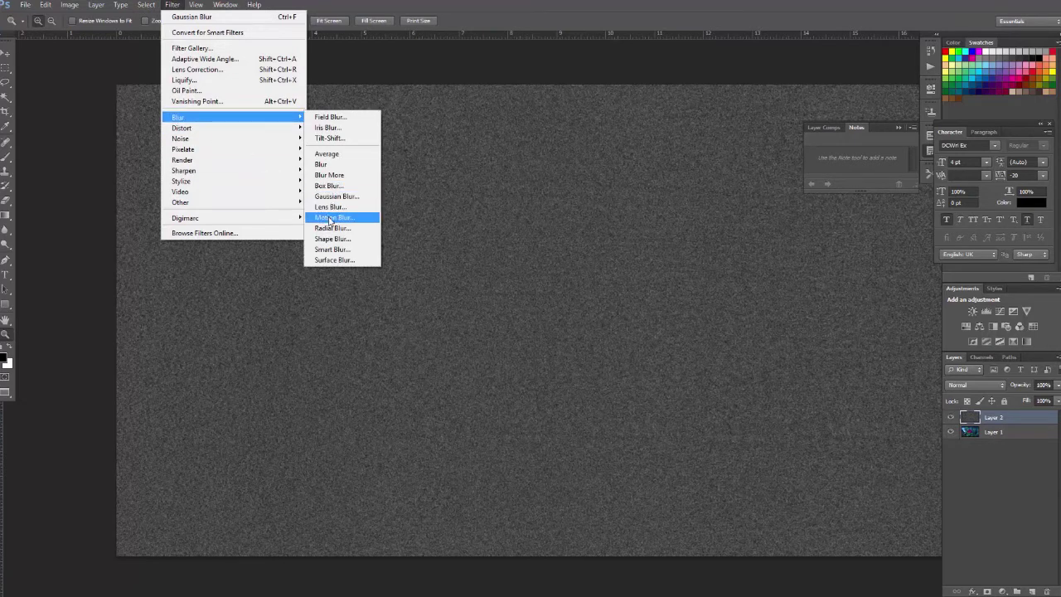
# - Start a Motion Blur, tilting the angle diagonally and lengthening the distance
pyautogui.click(330, 217)
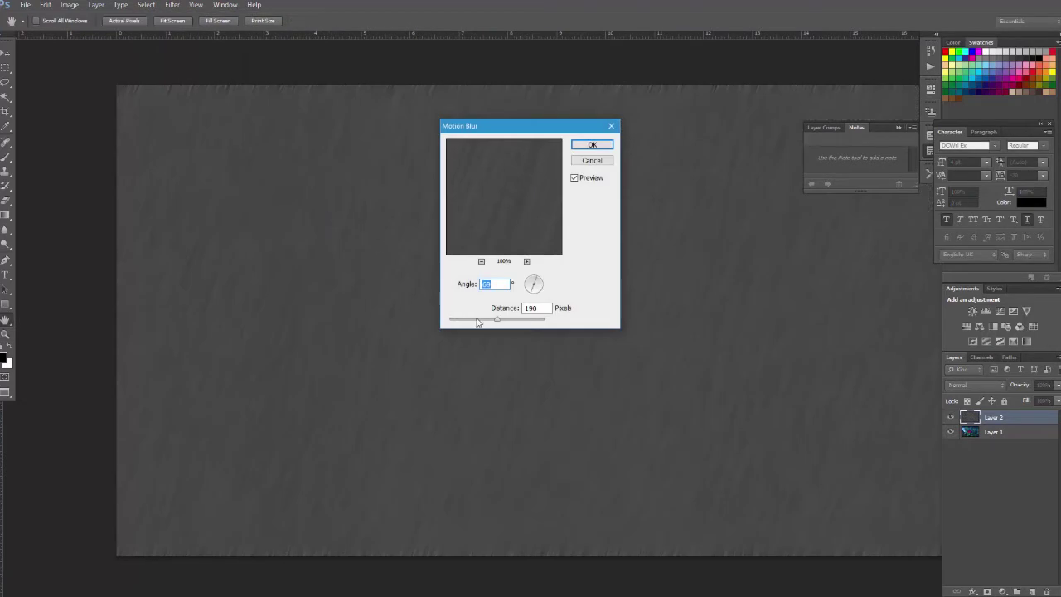
pyautogui.moveTo(531, 289); pyautogui.dragTo(523, 296)
pyautogui.moveTo(497, 319)
pyautogui.mouseDown()
pyautogui.moveTo(509, 320)
pyautogui.moveTo(475, 320)
pyautogui.mouseUp()
pyautogui.moveTo(475, 319); pyautogui.dragTo(481, 324)
pyautogui.click(526, 291)
pyautogui.moveTo(481, 321); pyautogui.dragTo(487, 323)
# - Finalize the Motion Blur at a 27° angle and 172-pixel distance, and apply it
pyautogui.click(528, 295)
pyautogui.moveTo(529, 296); pyautogui.dragTo(531, 297)
pyautogui.moveTo(530, 296); pyautogui.dragTo(530, 297)
pyautogui.moveTo(528, 296); pyautogui.dragTo(527, 291)
pyautogui.write('27')
pyautogui.moveTo(488, 320); pyautogui.dragTo(506, 321)
pyautogui.click(594, 146)
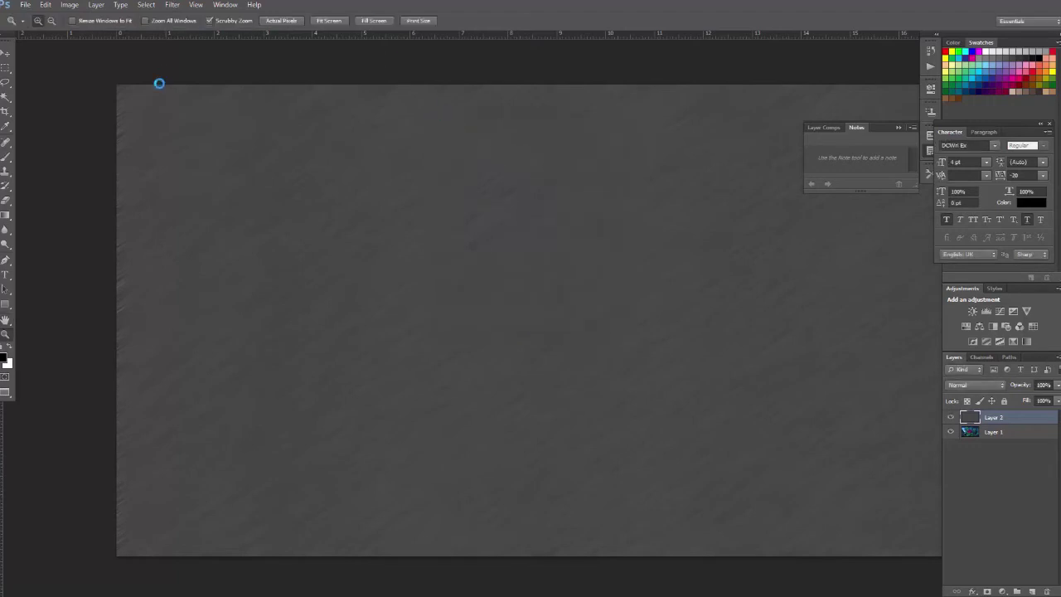
# - Set Layer 2's blend mode to Screen and zoom out to see the whole image
pyautogui.click(980, 385)
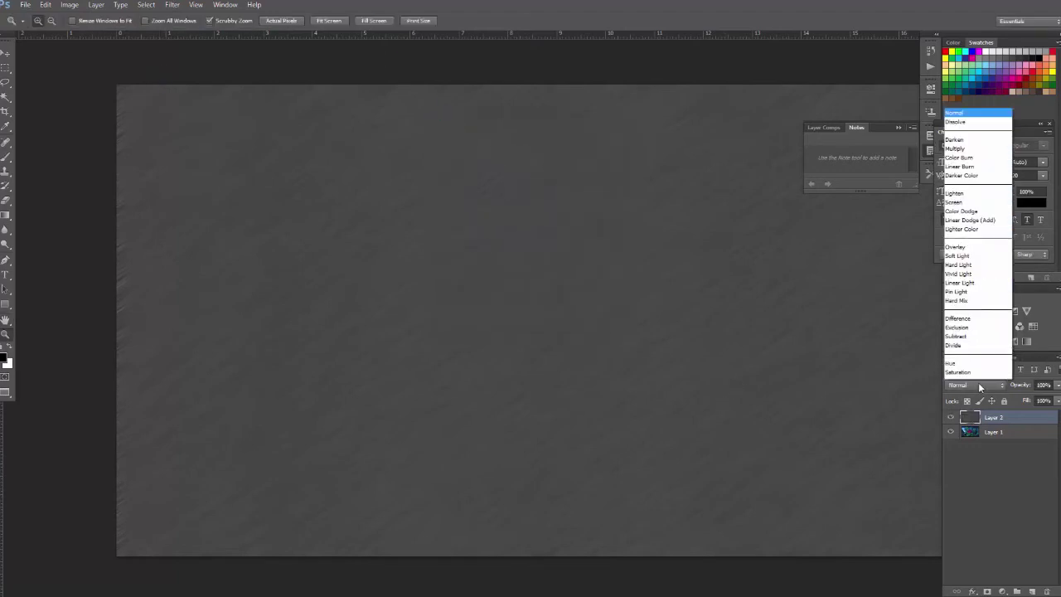
pyautogui.click(967, 186)
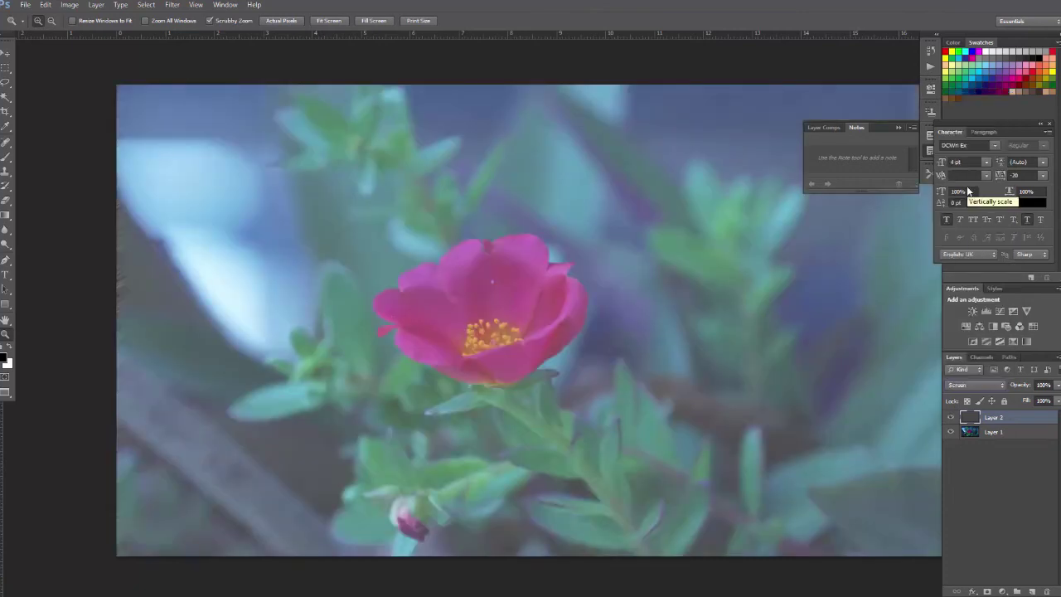
pyautogui.hotkey('ctrl', '-')
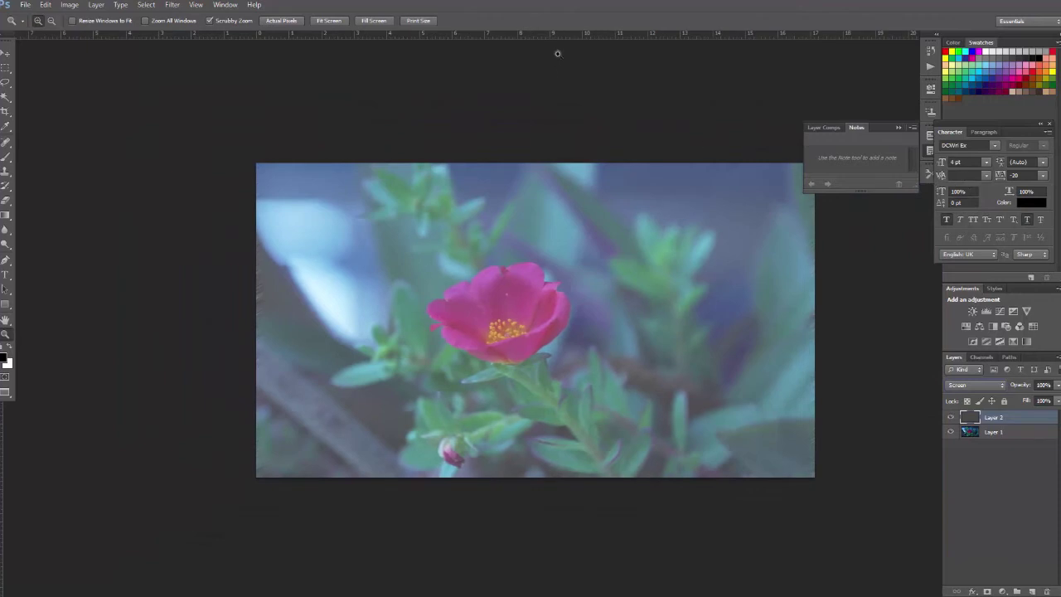
pyautogui.click(232, 6)
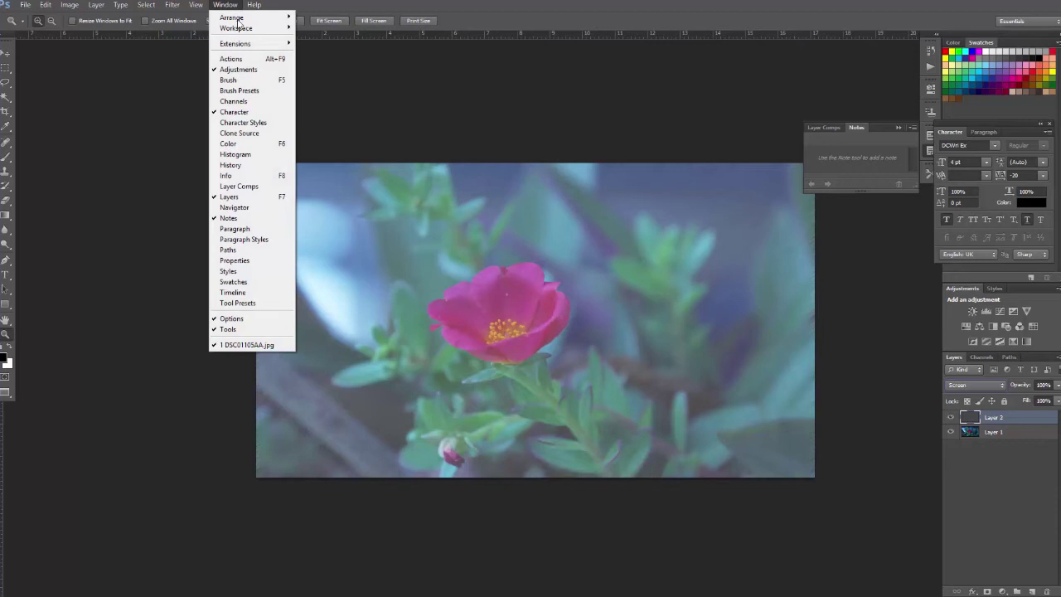
# - Show the Timeline, duplicate frames to make six, and give frame 1 a 0.1 s delay
pyautogui.click(250, 293)
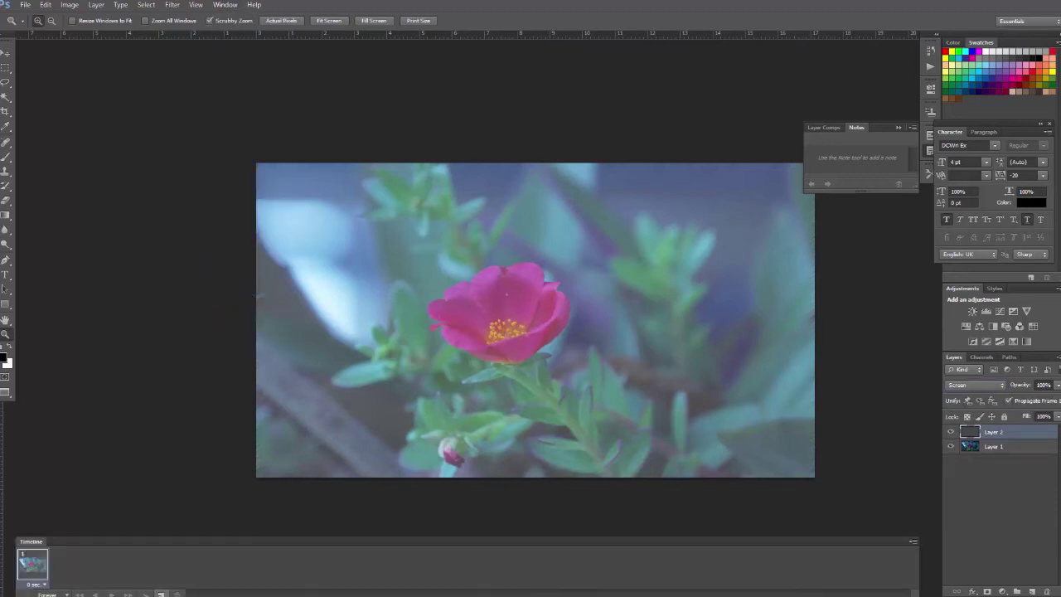
pyautogui.click(161, 594)
pyautogui.click(161, 594)
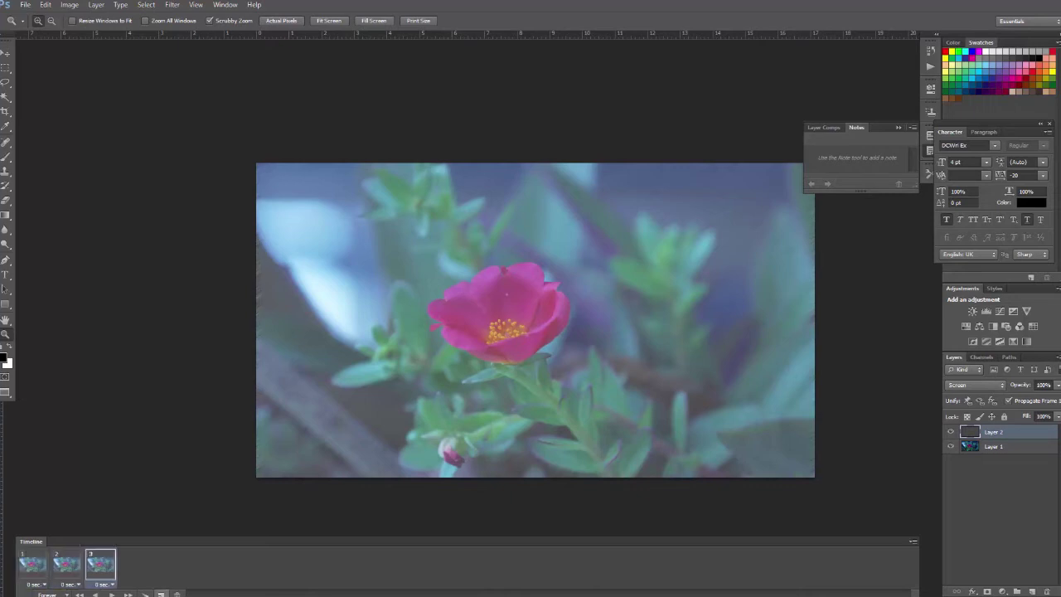
pyautogui.click(161, 594)
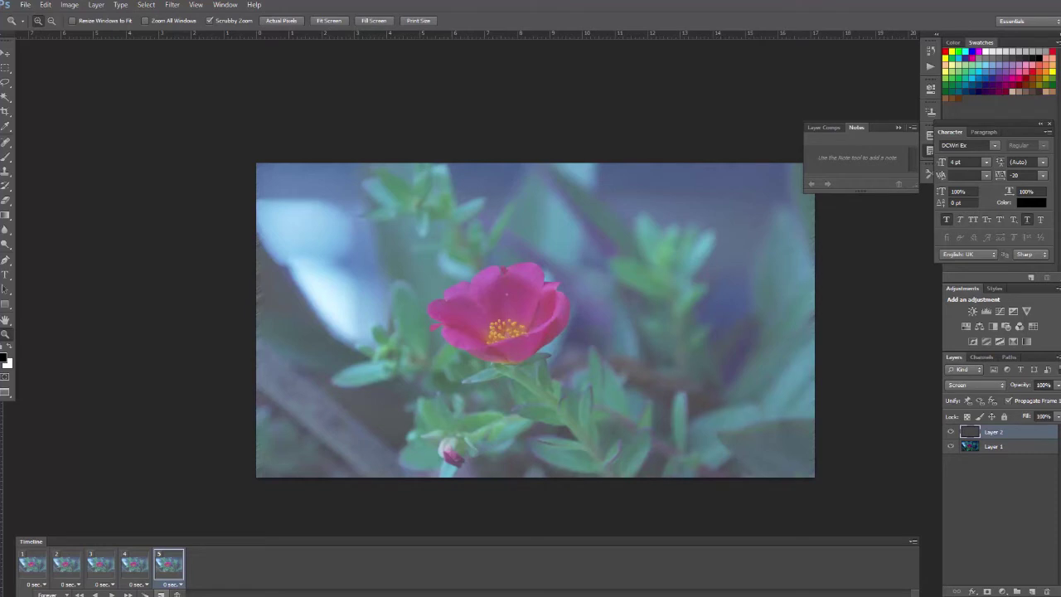
pyautogui.click(161, 595)
pyautogui.click(48, 587)
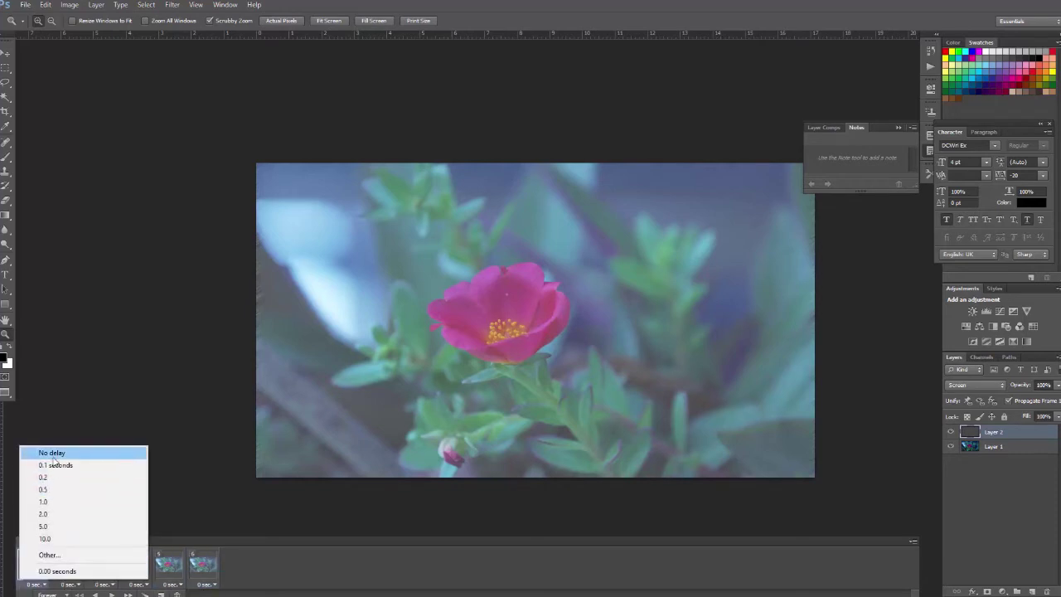
pyautogui.click(54, 464)
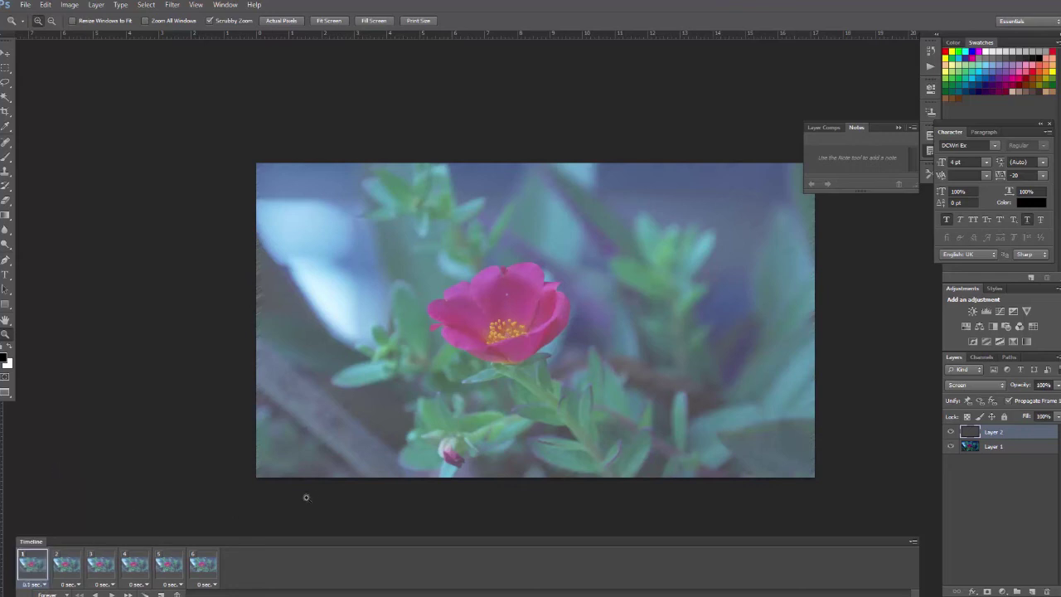
# - Nudge and enlarge the rain layer about 110% on frames 2 and 3, offsetting it down-right
pyautogui.click(67, 572)
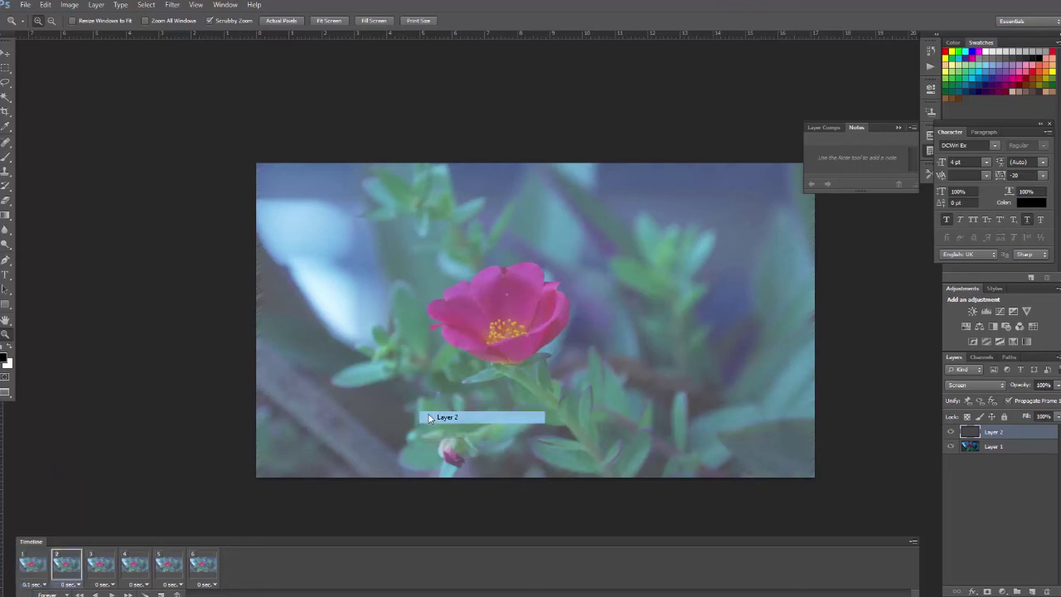
pyautogui.moveTo(418, 410); pyautogui.dragTo(431, 410)
pyautogui.hotkey('ctrl', 't')
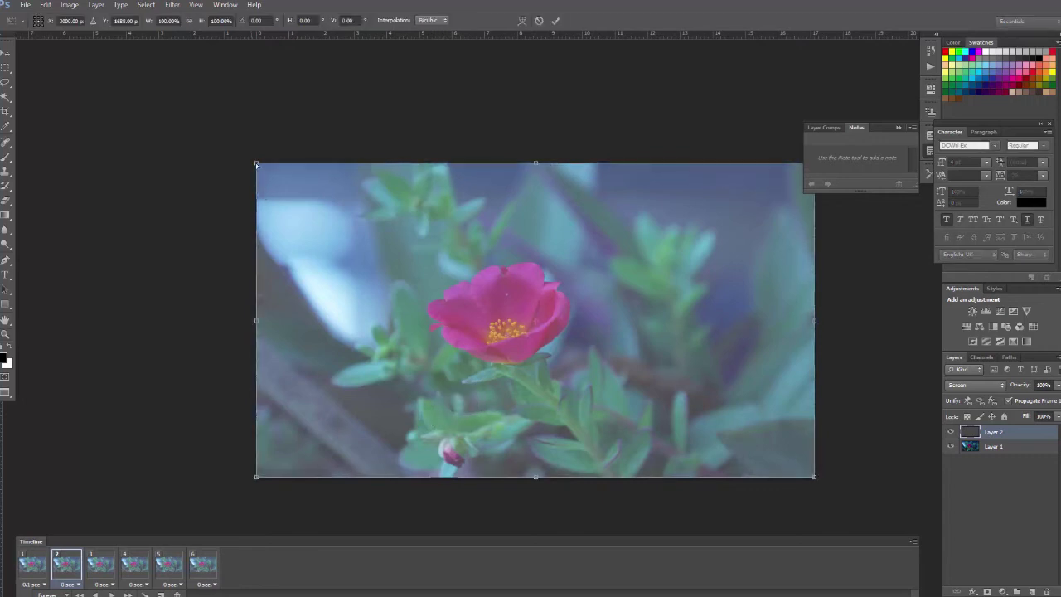
pyautogui.moveTo(253, 159); pyautogui.dragTo(197, 130)
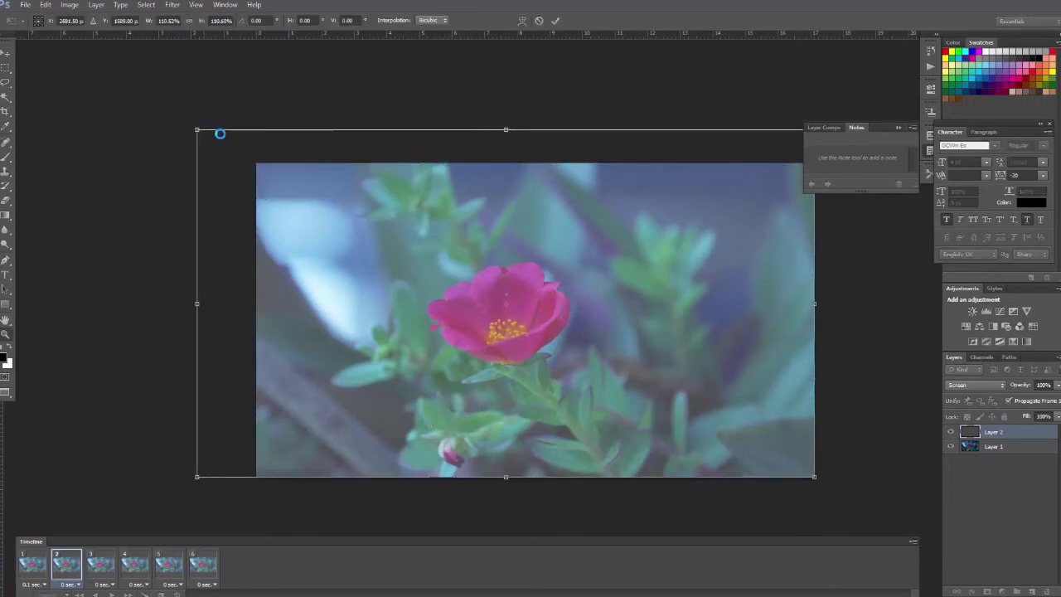
pyautogui.click(101, 563)
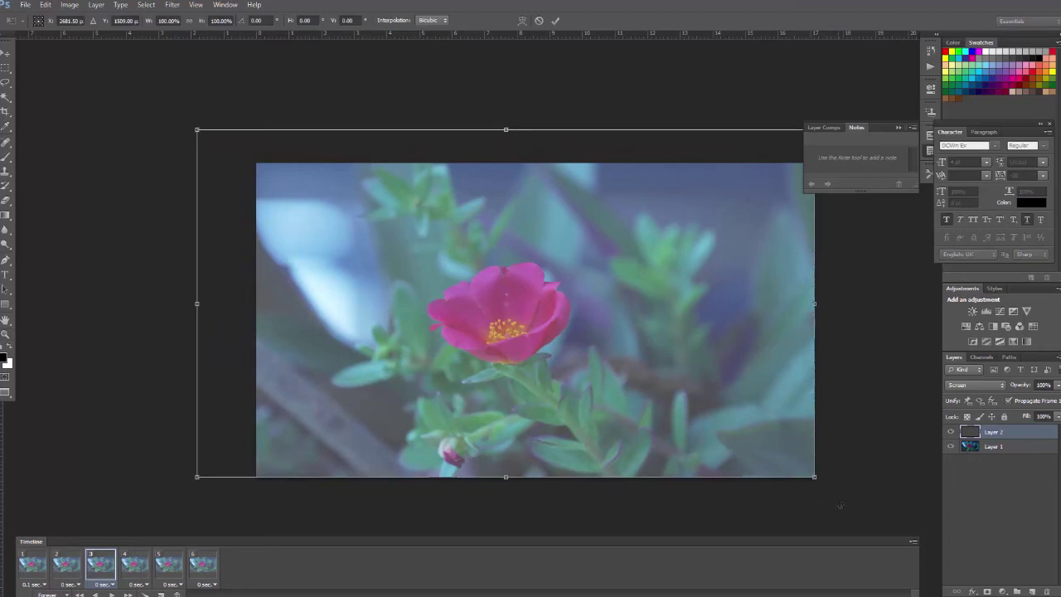
pyautogui.moveTo(814, 477); pyautogui.dragTo(841, 488)
pyautogui.moveTo(701, 414); pyautogui.dragTo(718, 420)
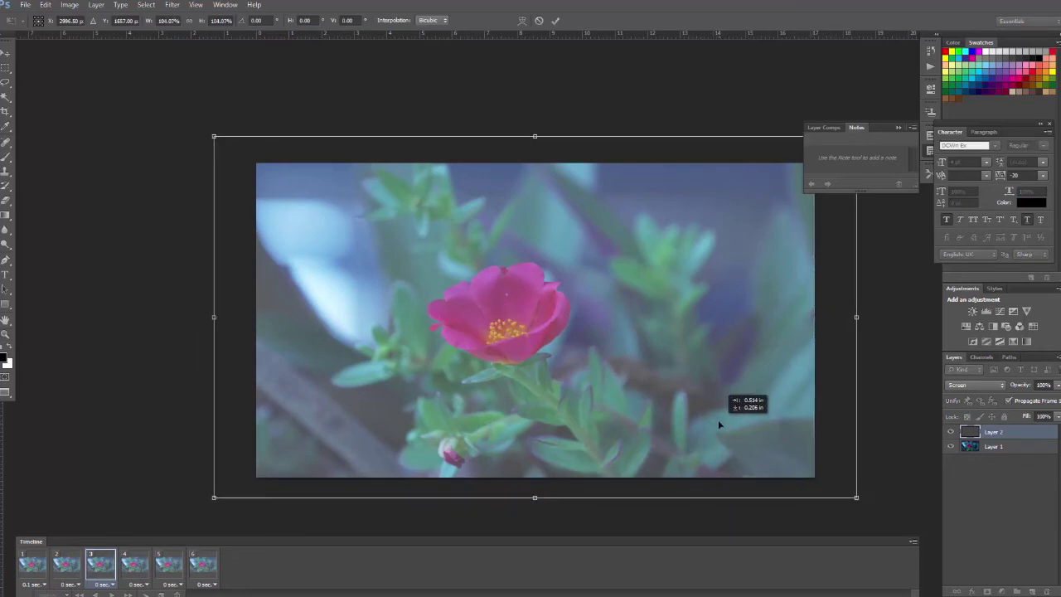
pyautogui.press('Return')
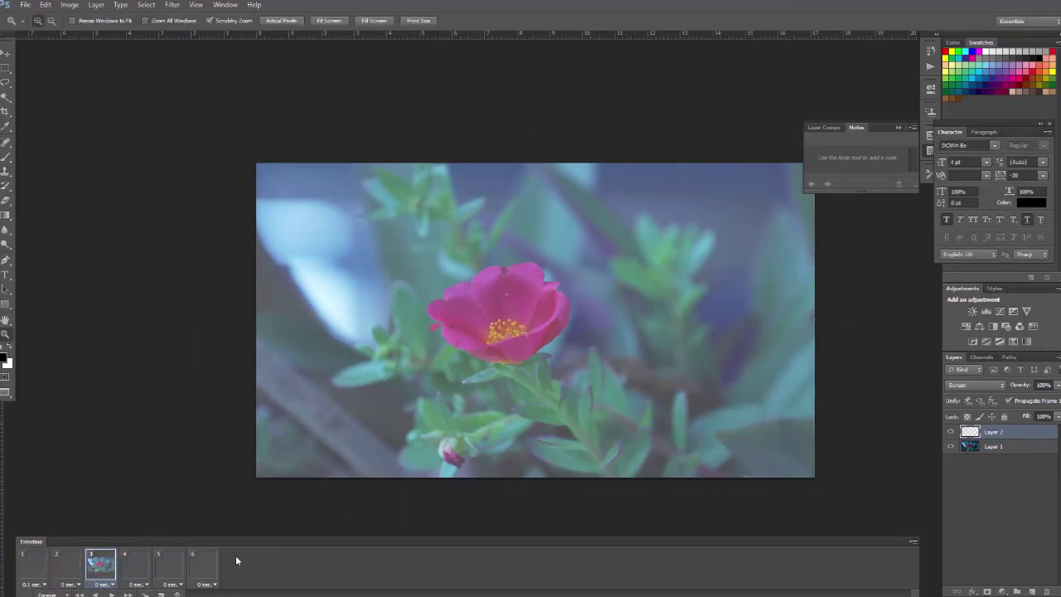
# - Enlarge the rain layer on frames 4 and 5, shifting it up-left and up-right
pyautogui.click(135, 565)
pyautogui.hotkey('ctrl', 't')
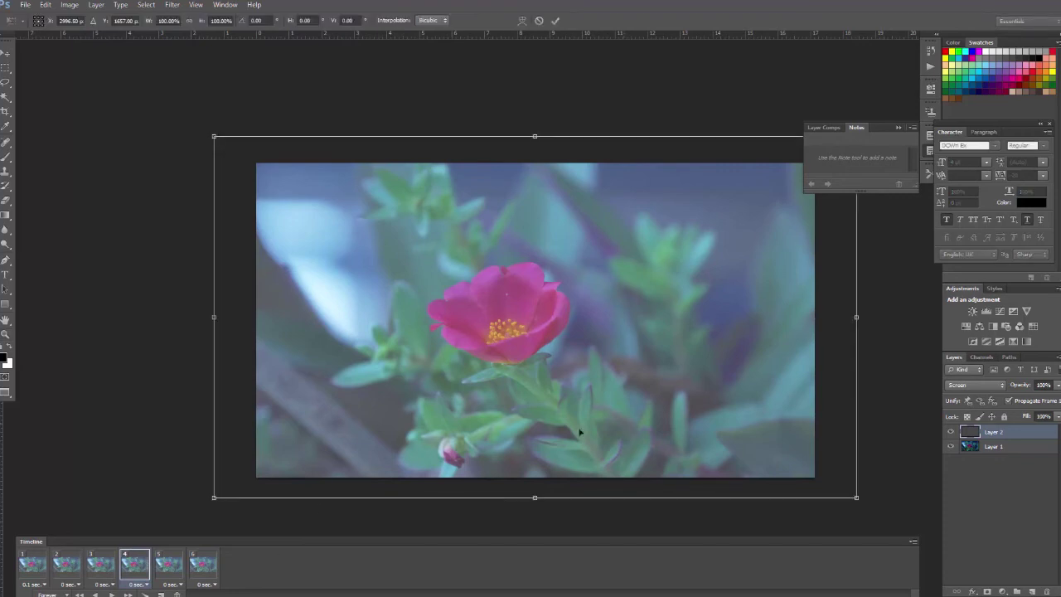
pyautogui.moveTo(213, 499); pyautogui.dragTo(149, 531)
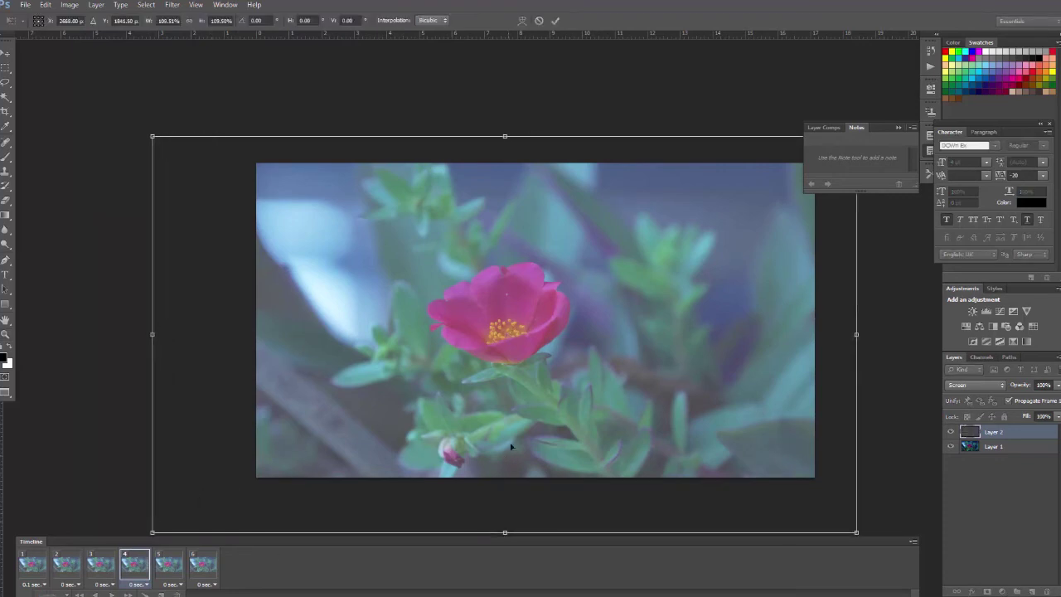
pyautogui.moveTo(509, 450); pyautogui.dragTo(505, 430)
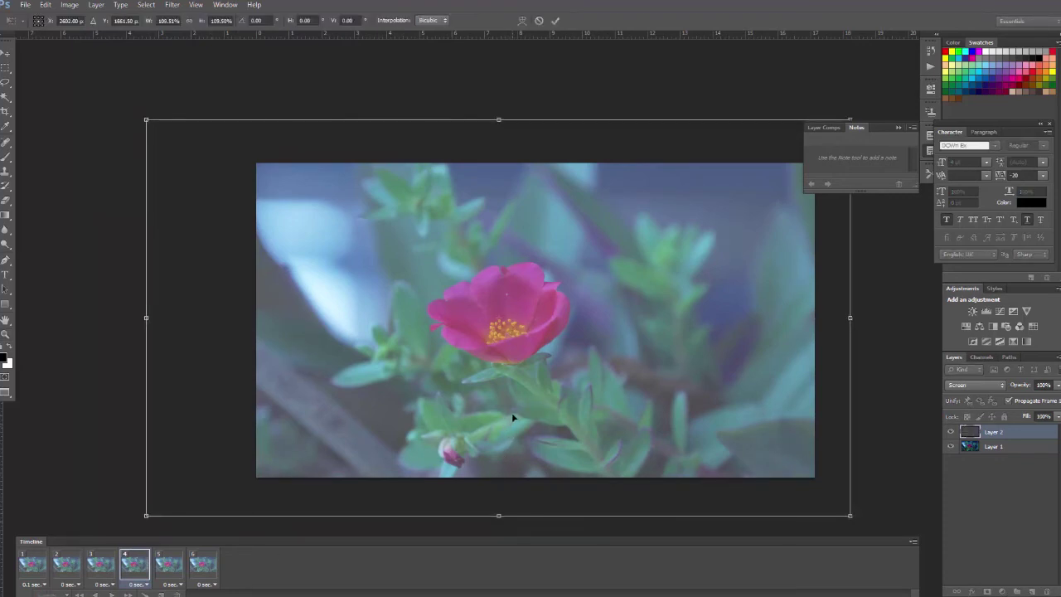
pyautogui.press('Return')
pyautogui.click(171, 567)
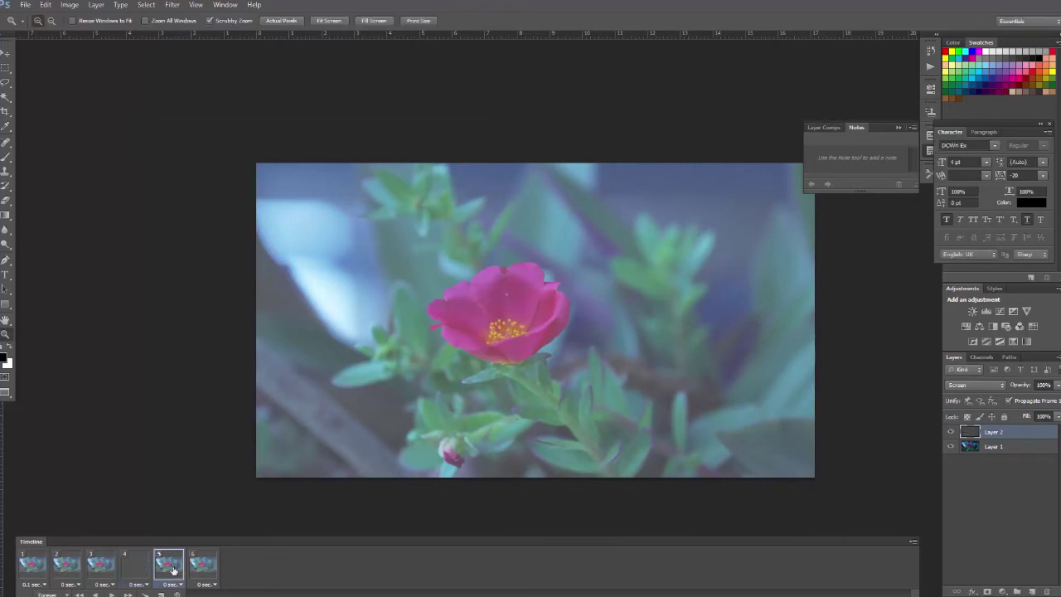
pyautogui.hotkey('ctrl', 't')
pyautogui.moveTo(850, 515); pyautogui.dragTo(908, 549)
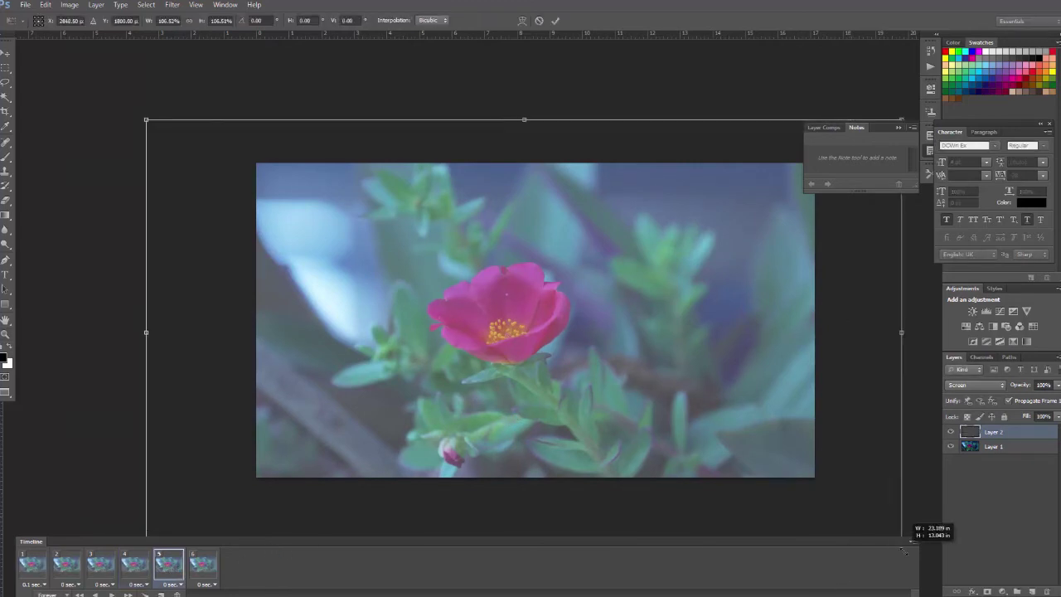
pyautogui.moveTo(747, 435)
pyautogui.mouseDown()
pyautogui.moveTo(774, 397)
pyautogui.moveTo(773, 439)
pyautogui.mouseUp()
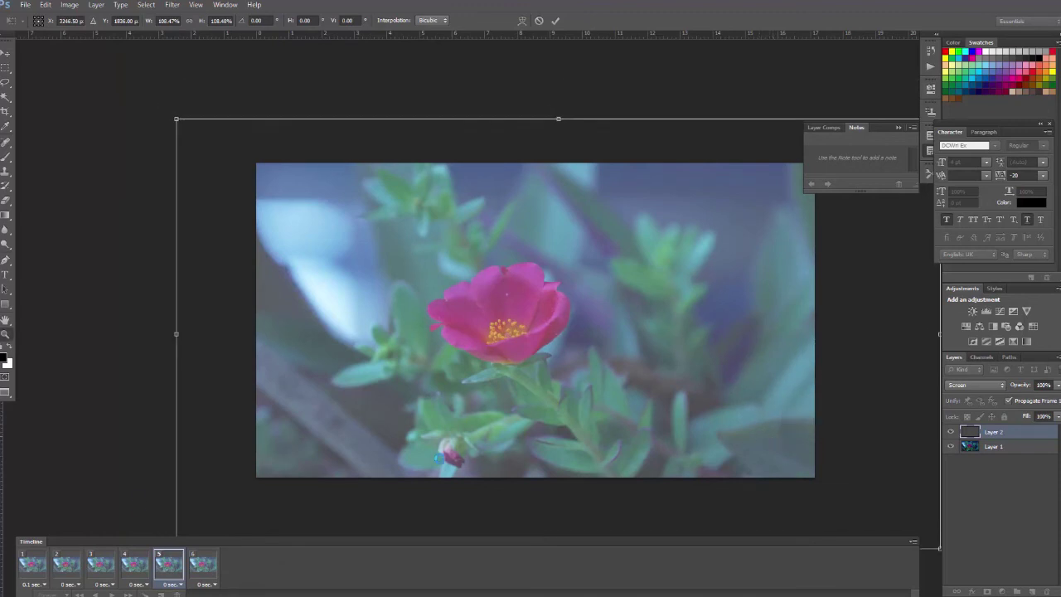
# - Shift the rain layer up and left on frame 6, then return to frame 1
pyautogui.click(190, 572)
pyautogui.hotkey('ctrl', 't')
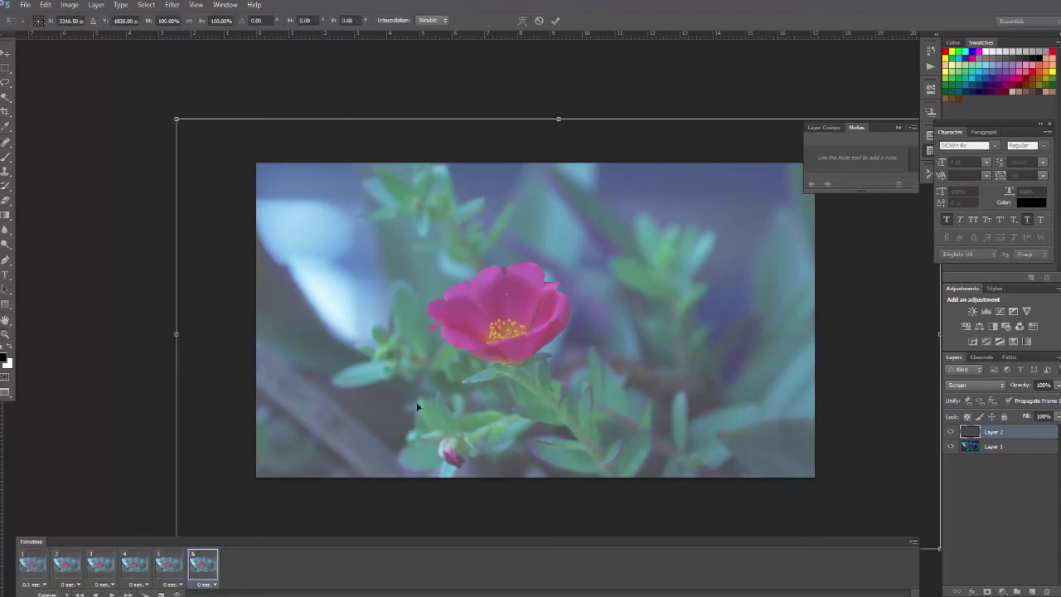
pyautogui.moveTo(553, 424); pyautogui.dragTo(517, 370)
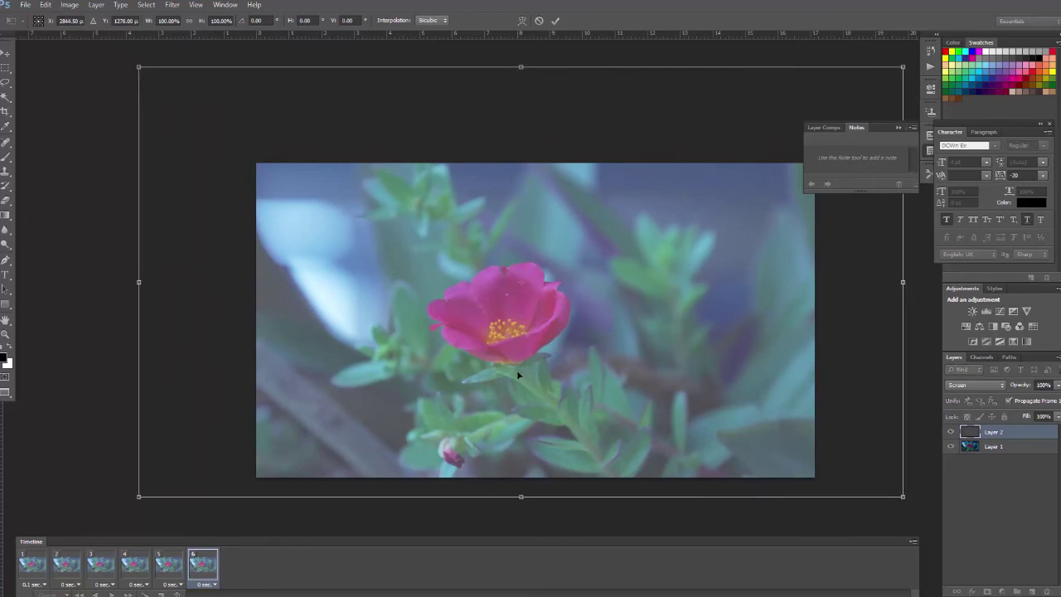
pyautogui.press('Return')
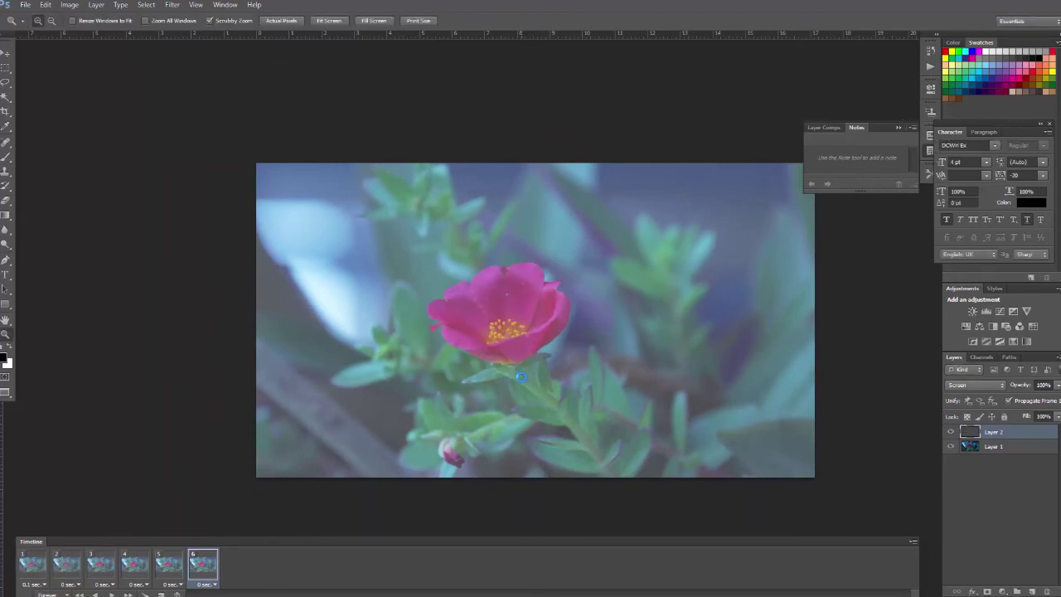
pyautogui.click(31, 565)
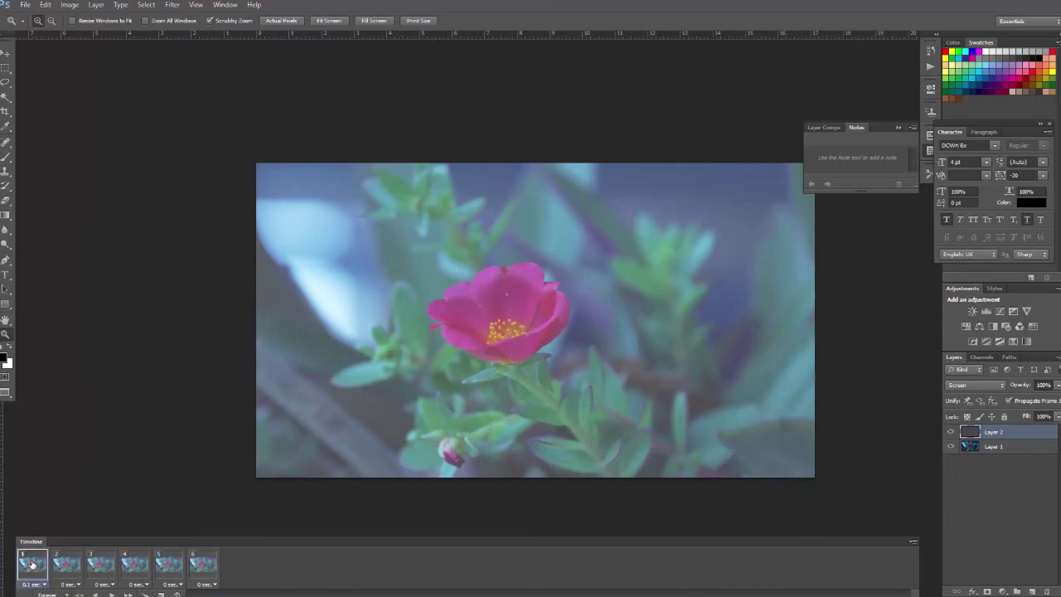
# - Play the rain animation from frame 1 and watch it full screen on black
pyautogui.press('f')
pyautogui.press('f')
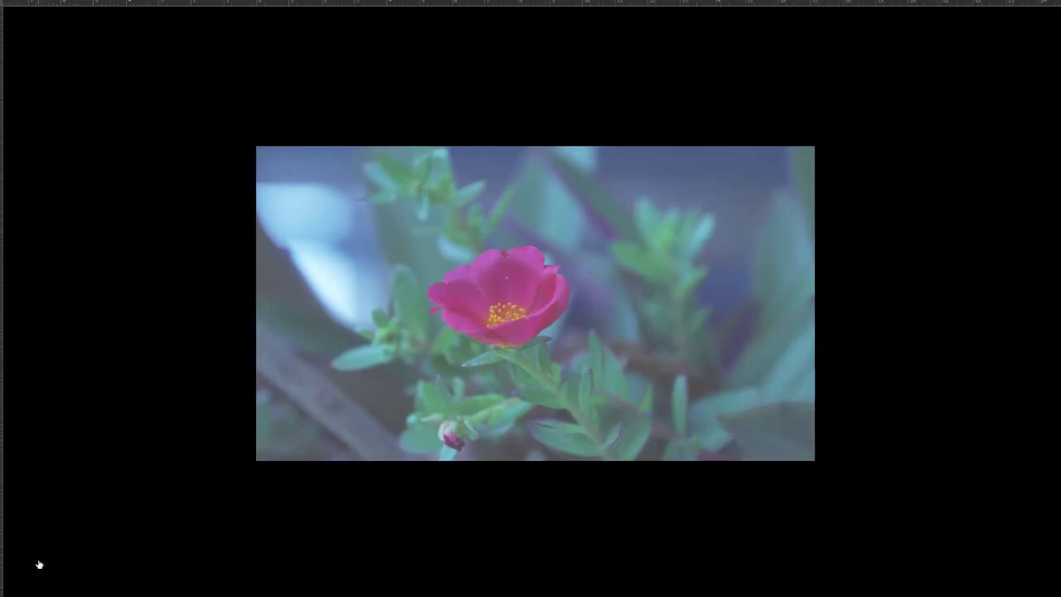
pyautogui.hotkey('ctrl', '+')
pyautogui.hotkey('ctrl', '-')
pyautogui.press('f')
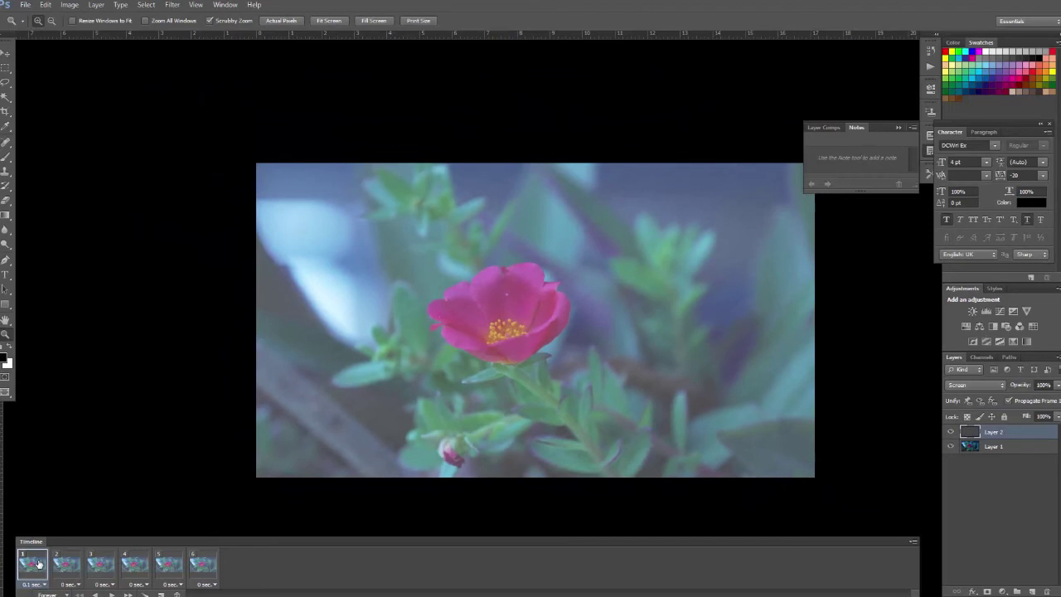
pyautogui.hotkey('ctrl', '+')
pyautogui.press('space')
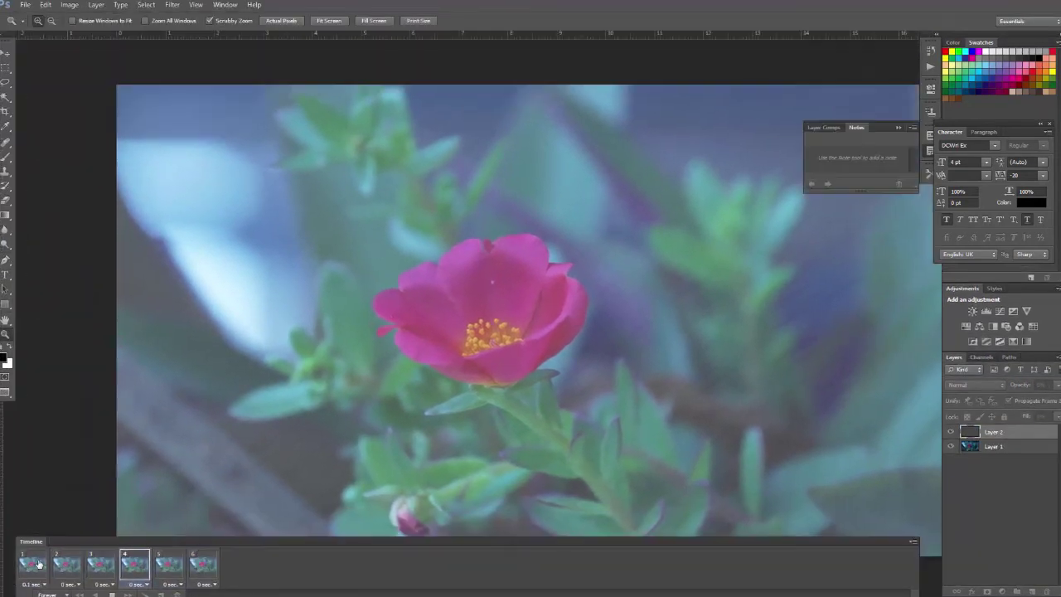
pyautogui.press('f')
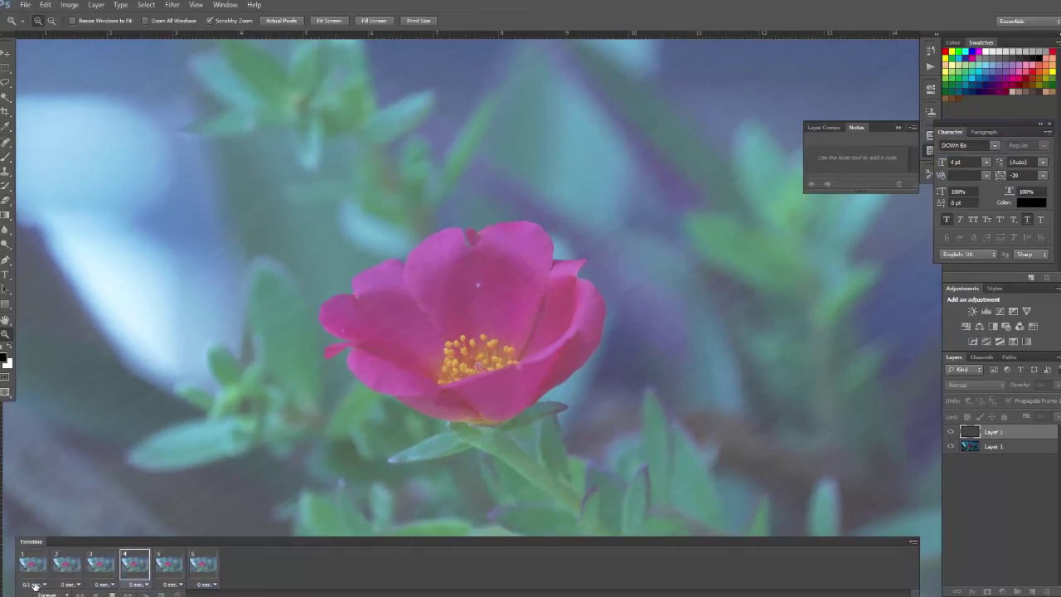
pyautogui.click(34, 585)
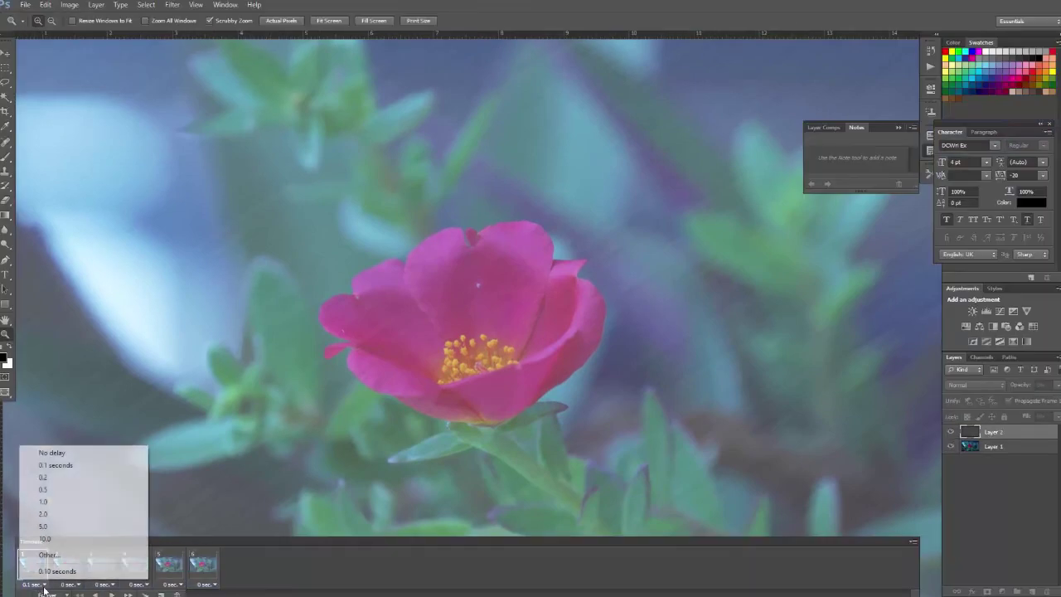
# - Set frame 1's delay to 0.2 s and frame 2's to 0.1 s, nudge frame 6's rain, and play
pyautogui.click(45, 480)
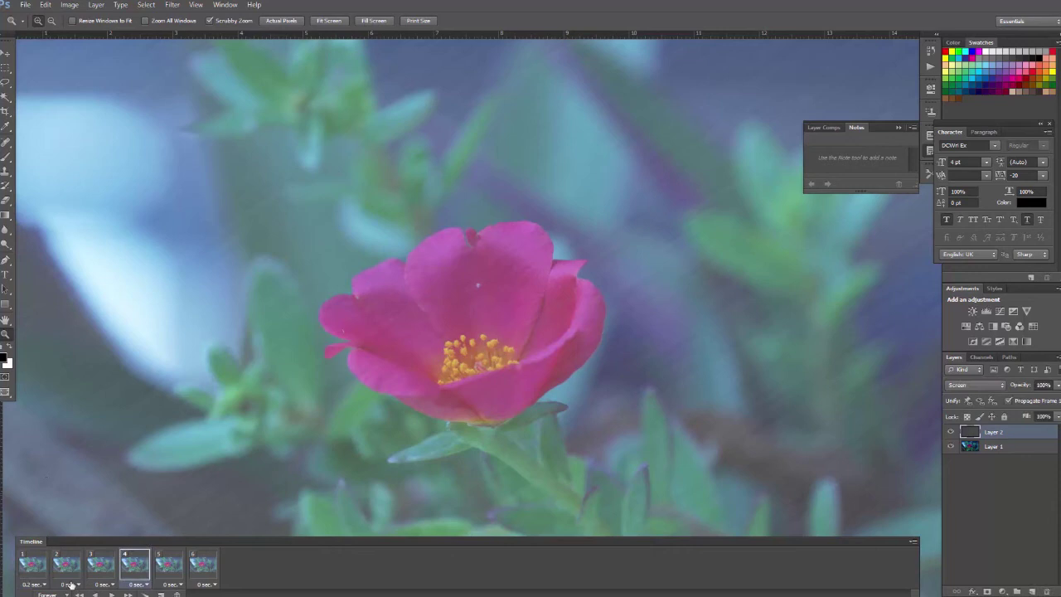
pyautogui.click(72, 585)
pyautogui.click(83, 465)
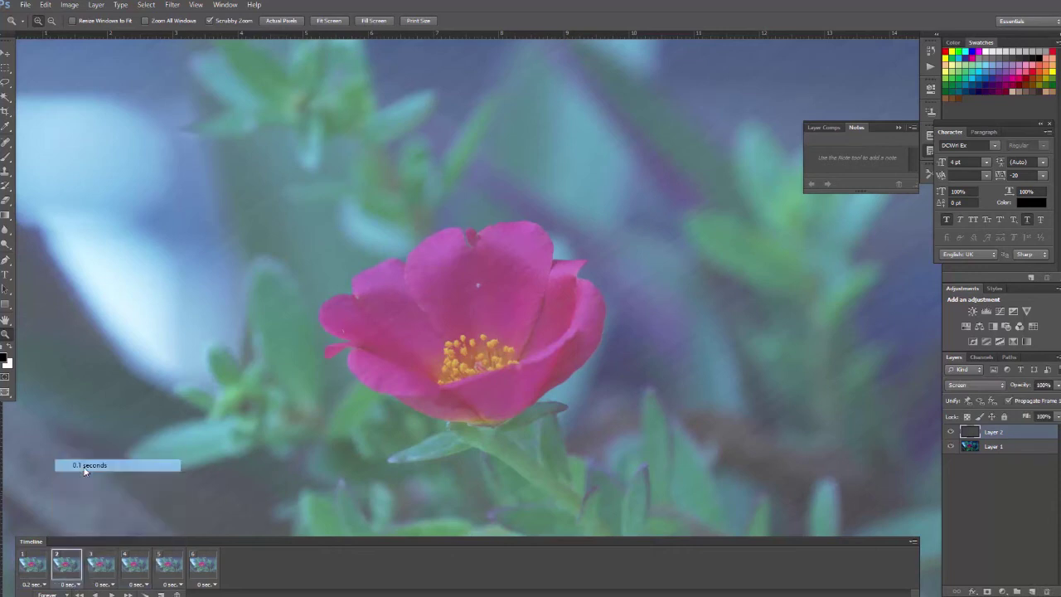
pyautogui.click(199, 570)
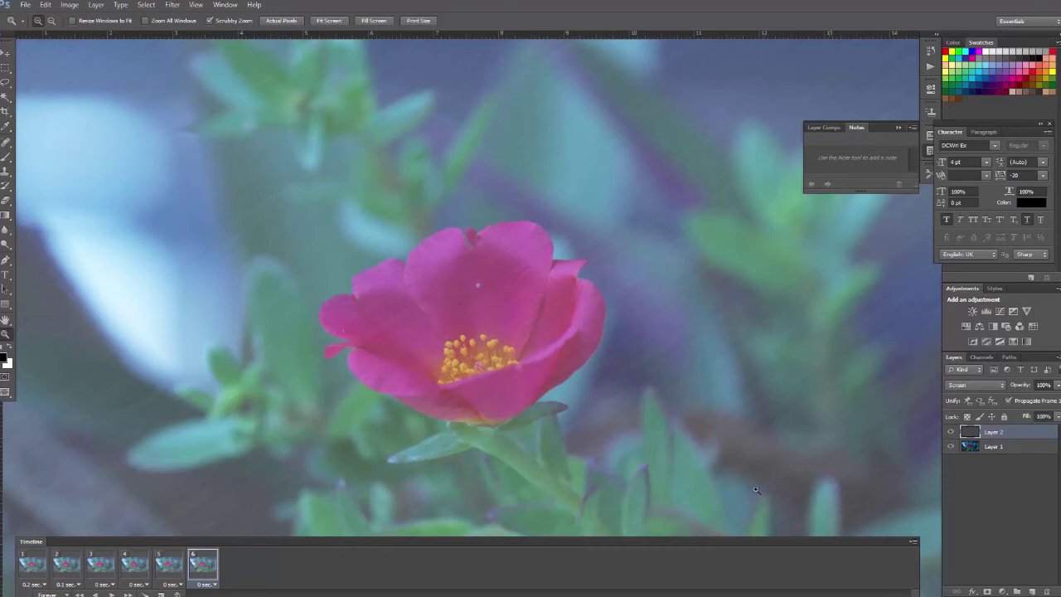
pyautogui.moveTo(836, 454); pyautogui.dragTo(799, 437)
pyautogui.press('space')
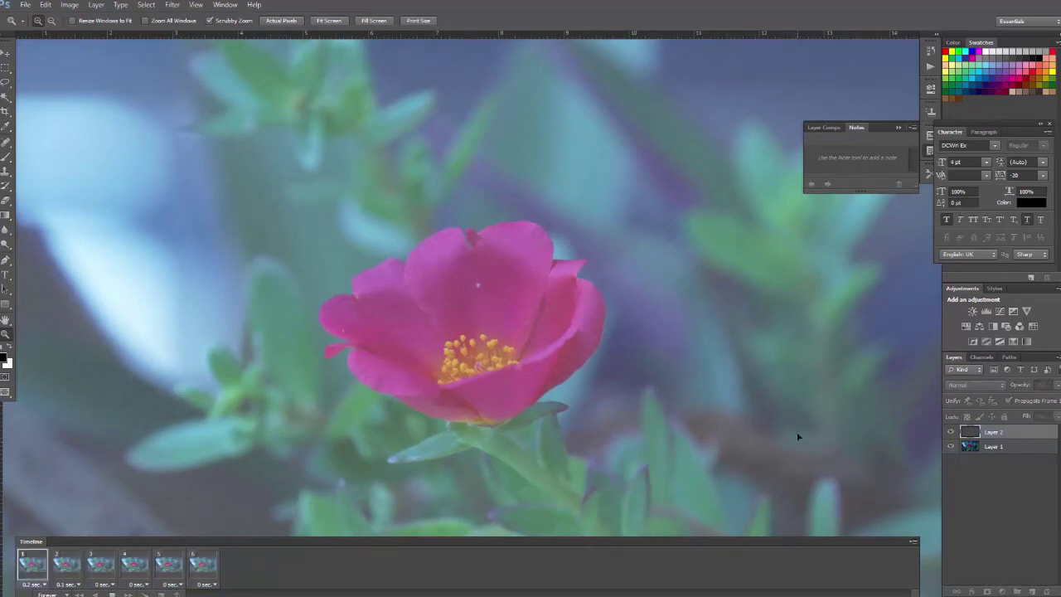
# - Stop the rain animation, select frame 5, and play it again
pyautogui.press('space')
pyautogui.click(173, 563)
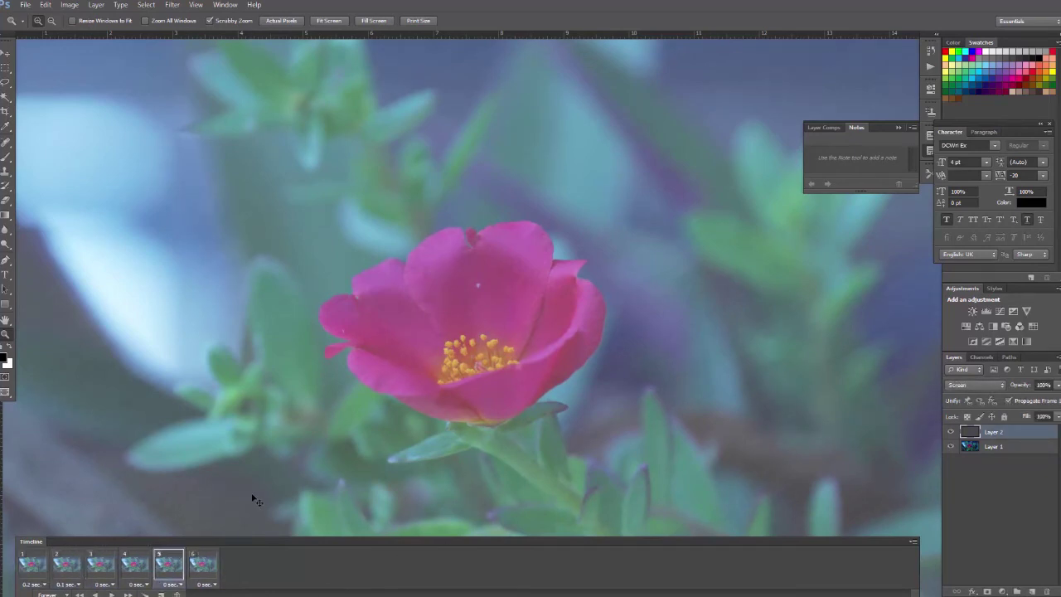
pyautogui.press('space')
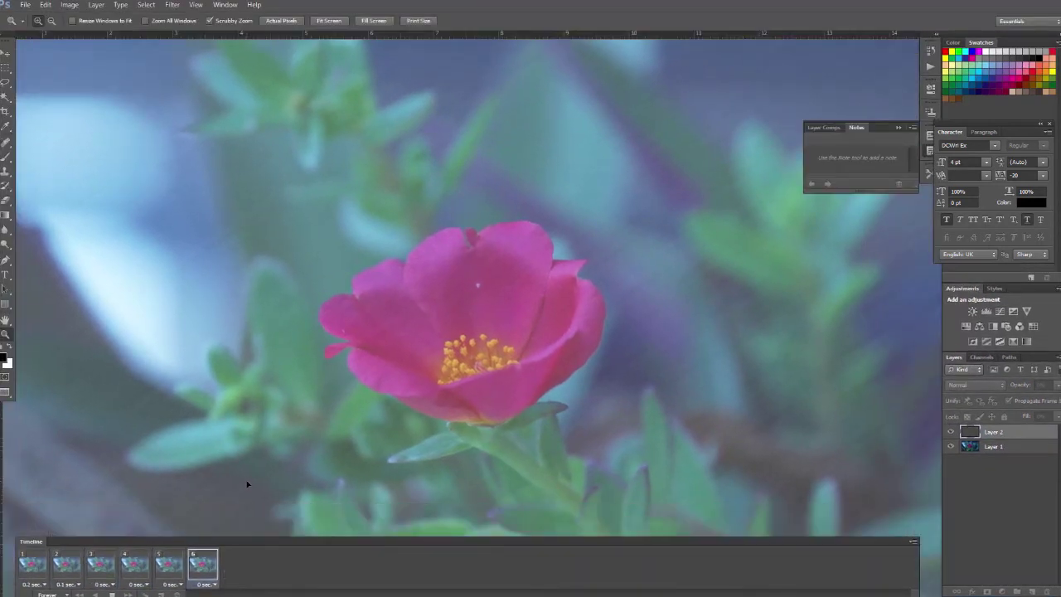
# - View the playing animation in full-screen mode, zoomed so the photo fills the screen
pyautogui.press('f')
pyautogui.press('f')
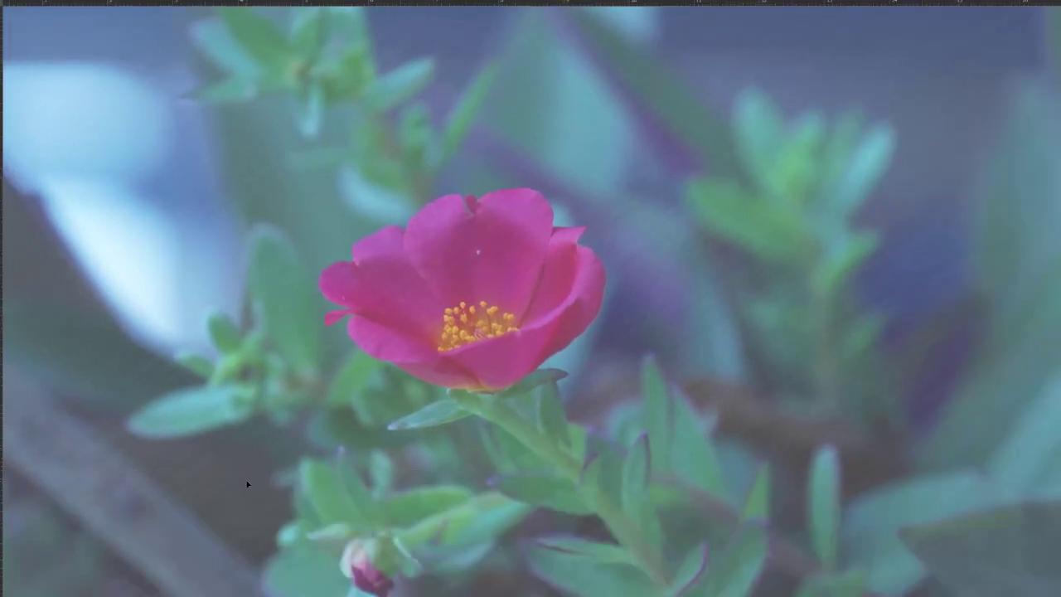
pyautogui.hotkey('ctrl', '-')
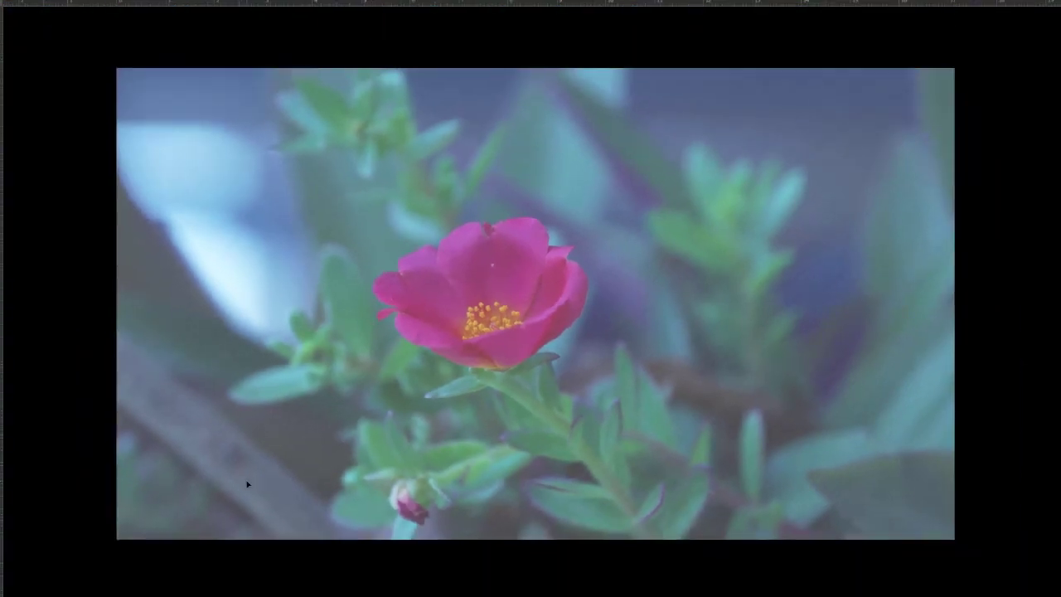
pyautogui.hotkey('ctrl', '+')
pyautogui.hotkey('ctrl', '+')
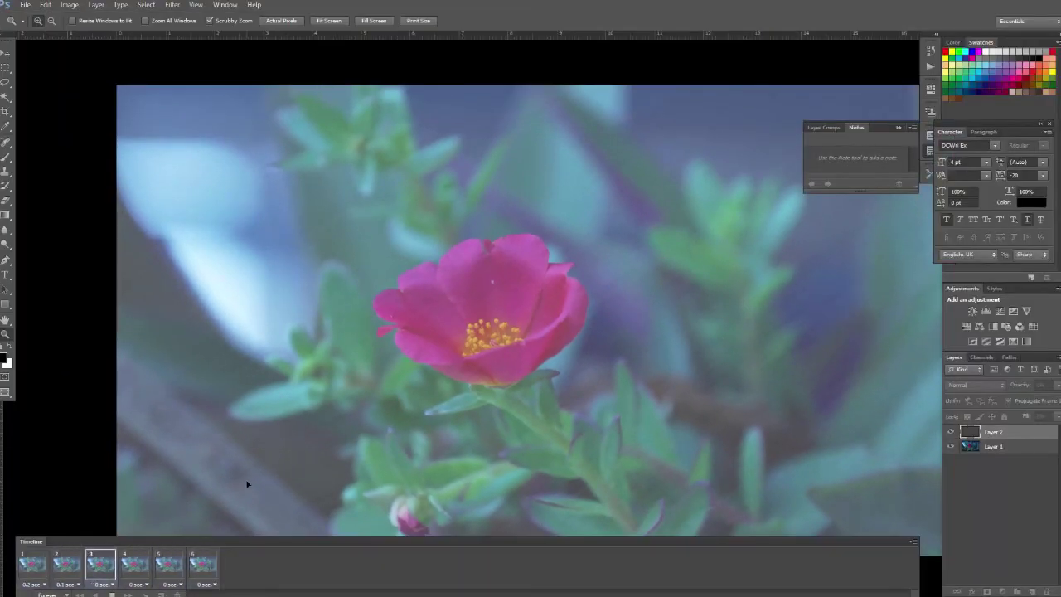
# - Set frame 1's delay back to 0.1 seconds
pyautogui.click(73, 585)
pyautogui.click(74, 586)
pyautogui.click(34, 585)
pyautogui.click(55, 465)
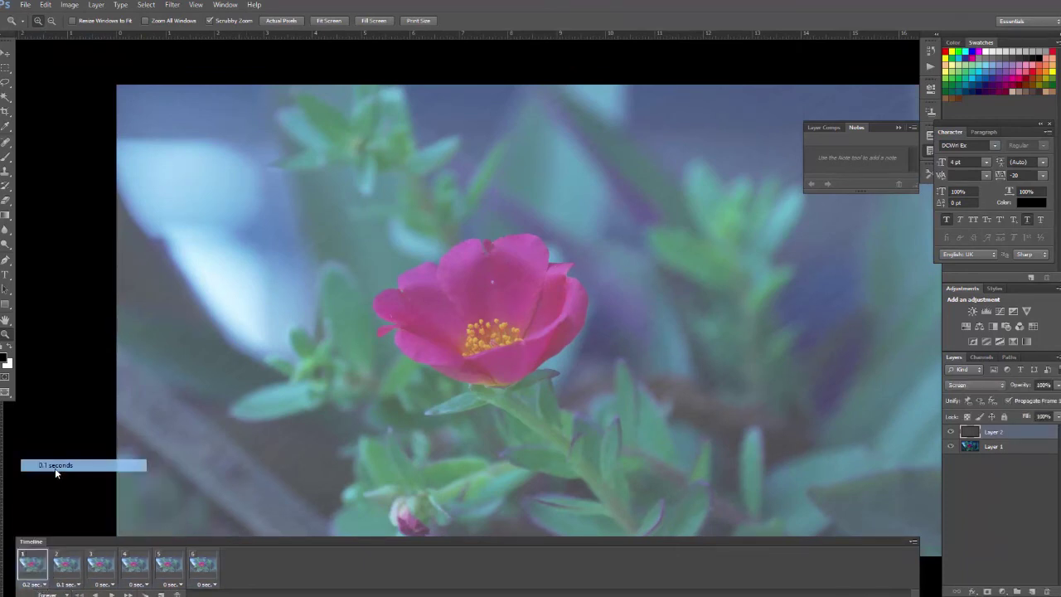
# - Play the rain animation in full-screen view
pyautogui.press('space')
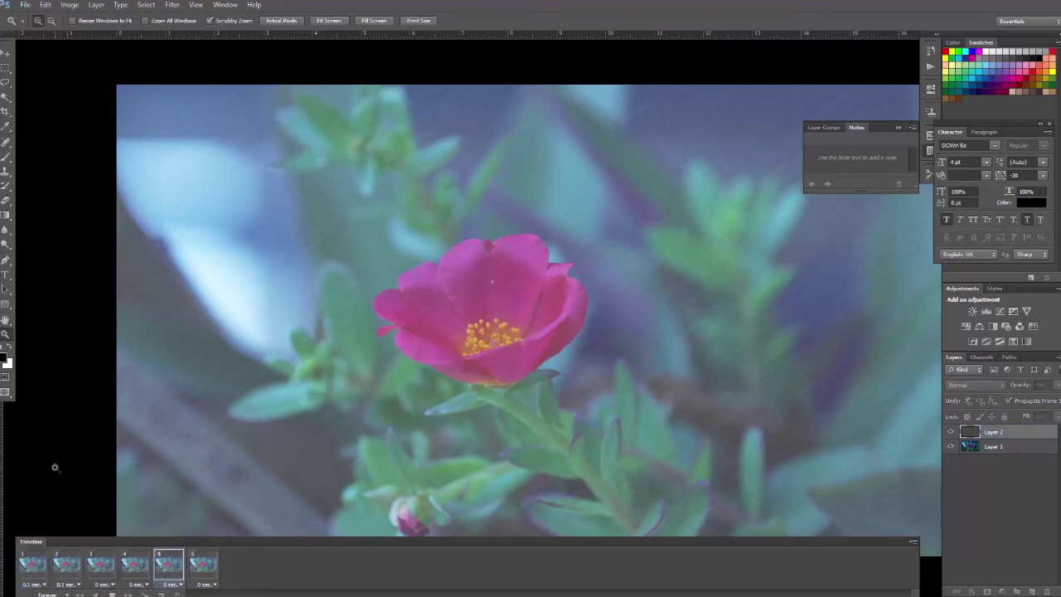
pyautogui.press('f')
pyautogui.press('f')
pyautogui.press('f')
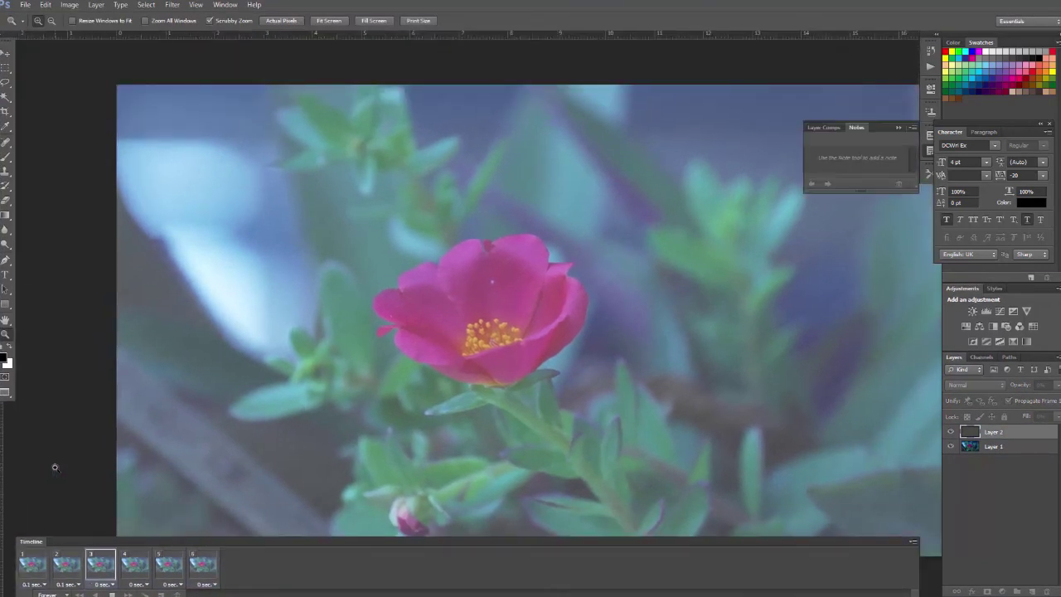
pyautogui.press('f')
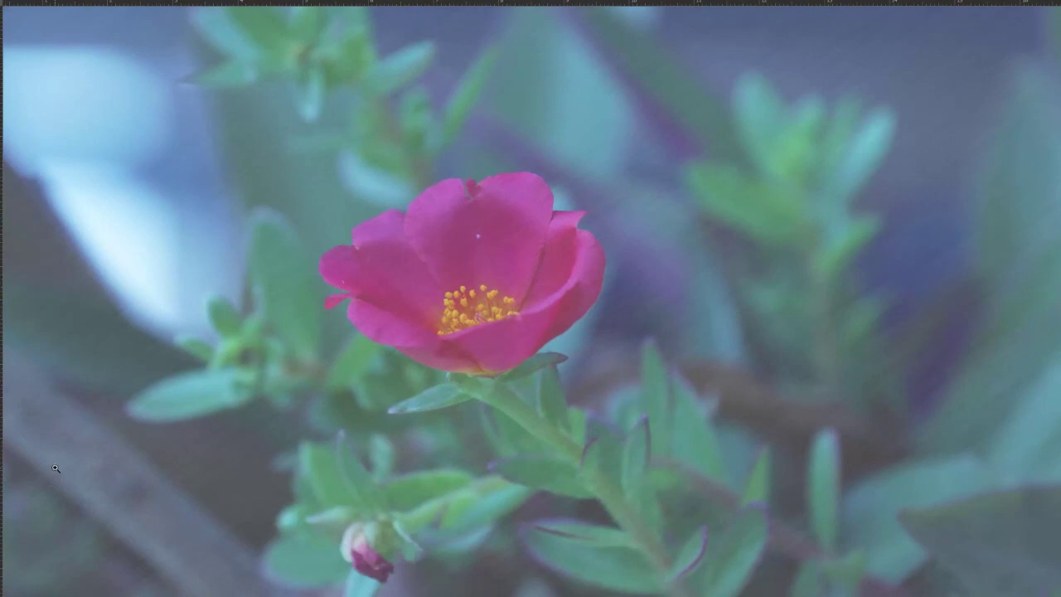